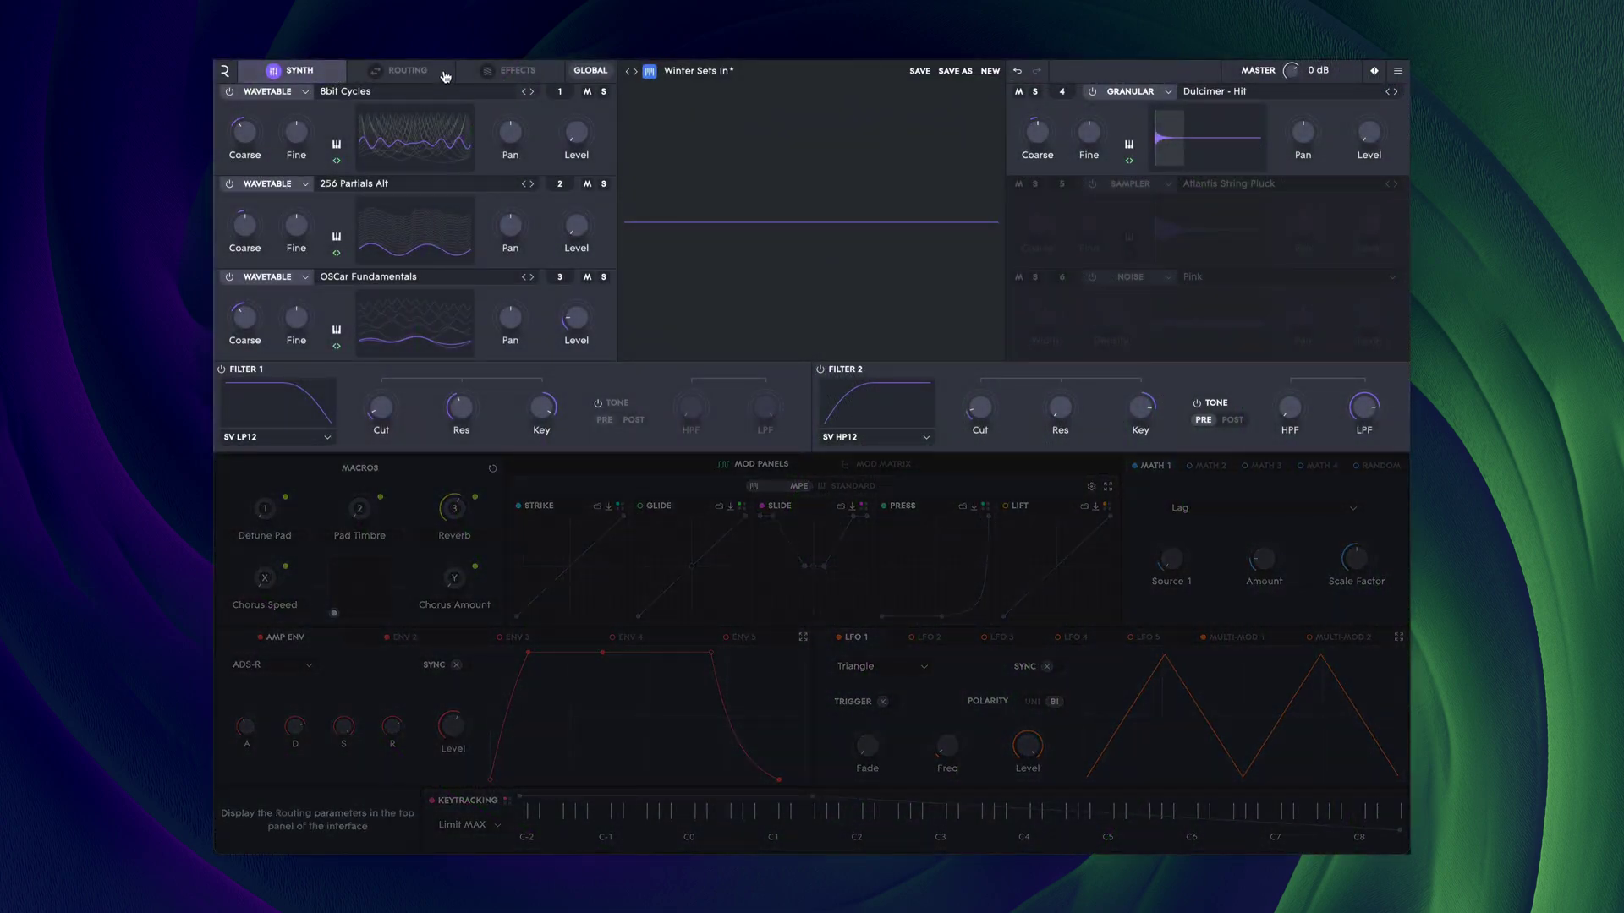
# Browse routing and effects panels, then select amp envelope, LFO 1, Reverb macro and Math 1 sources
pyautogui.click(404, 71)
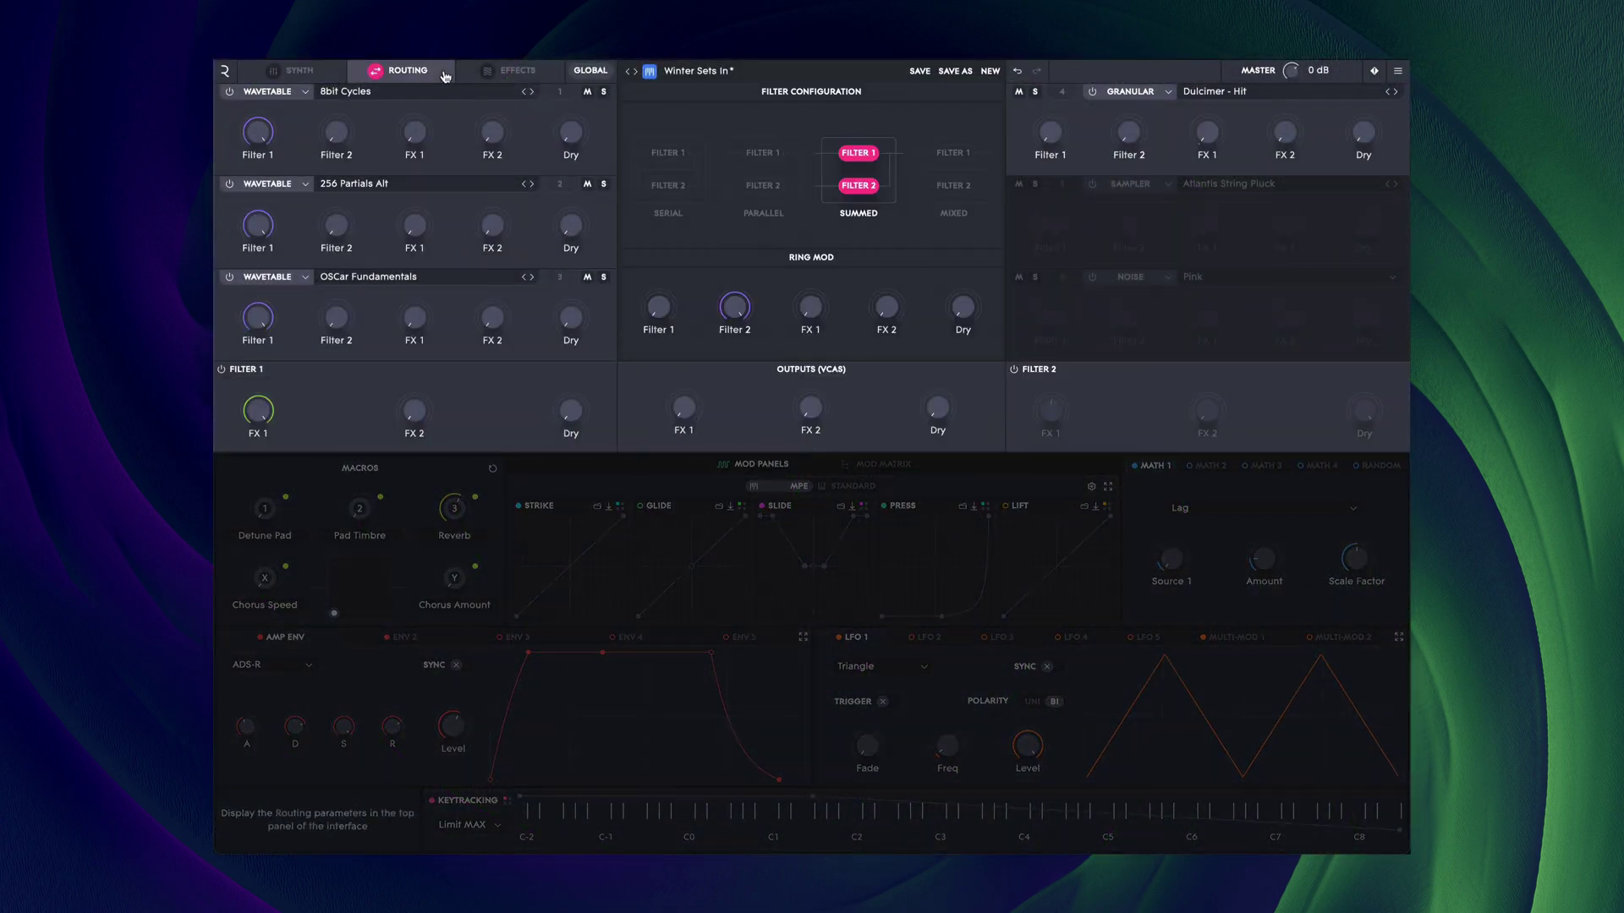
pyautogui.click(542, 76)
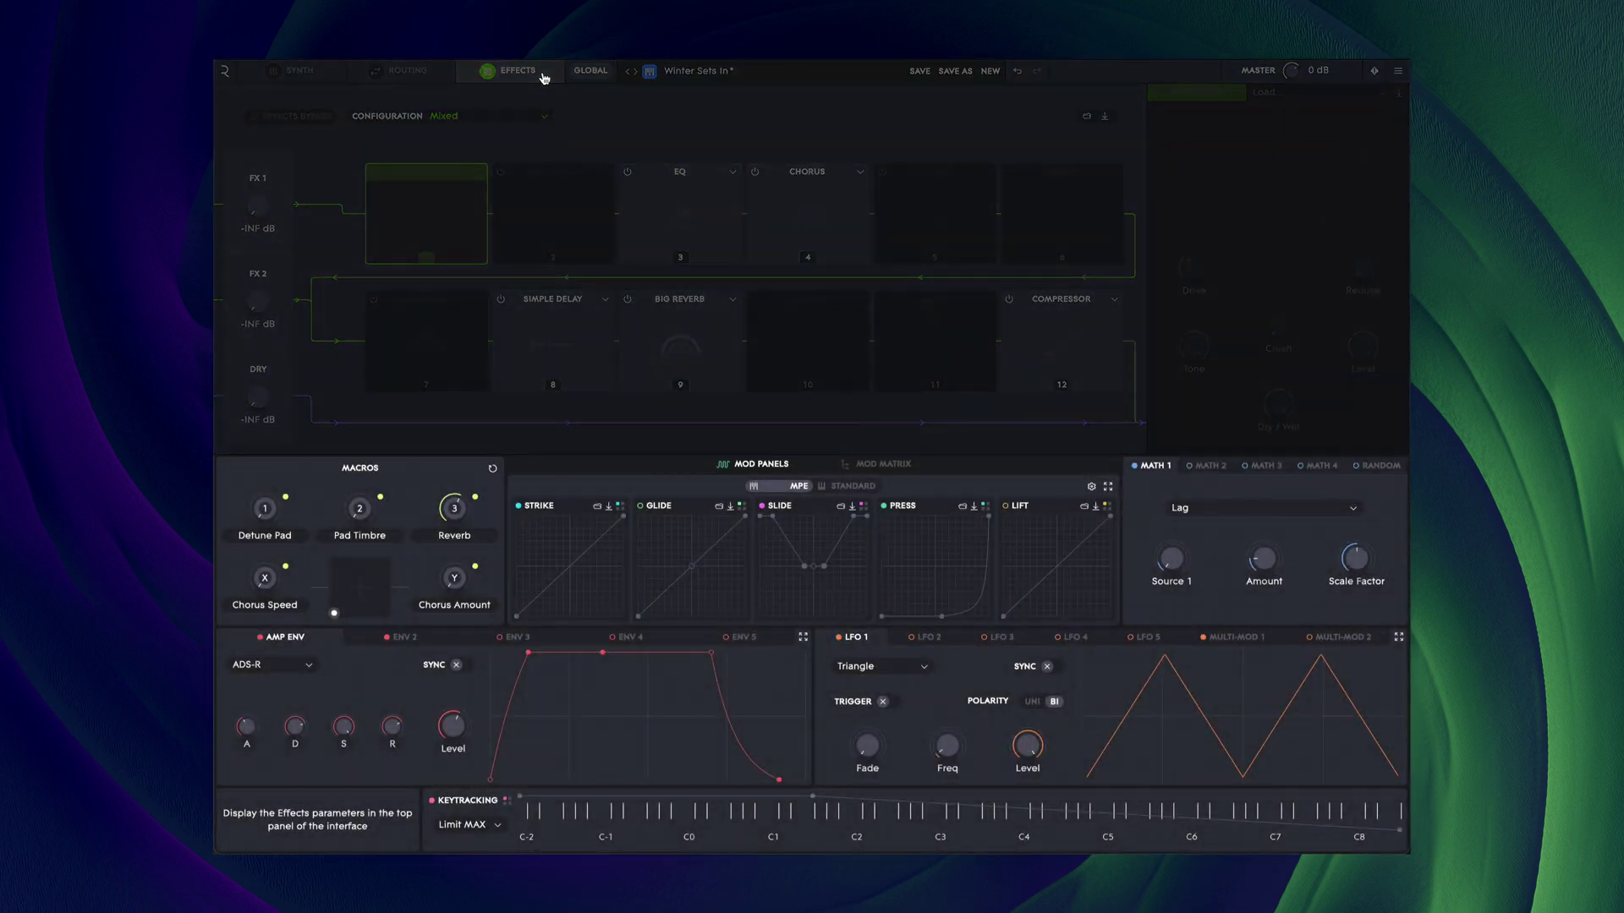
pyautogui.click(323, 75)
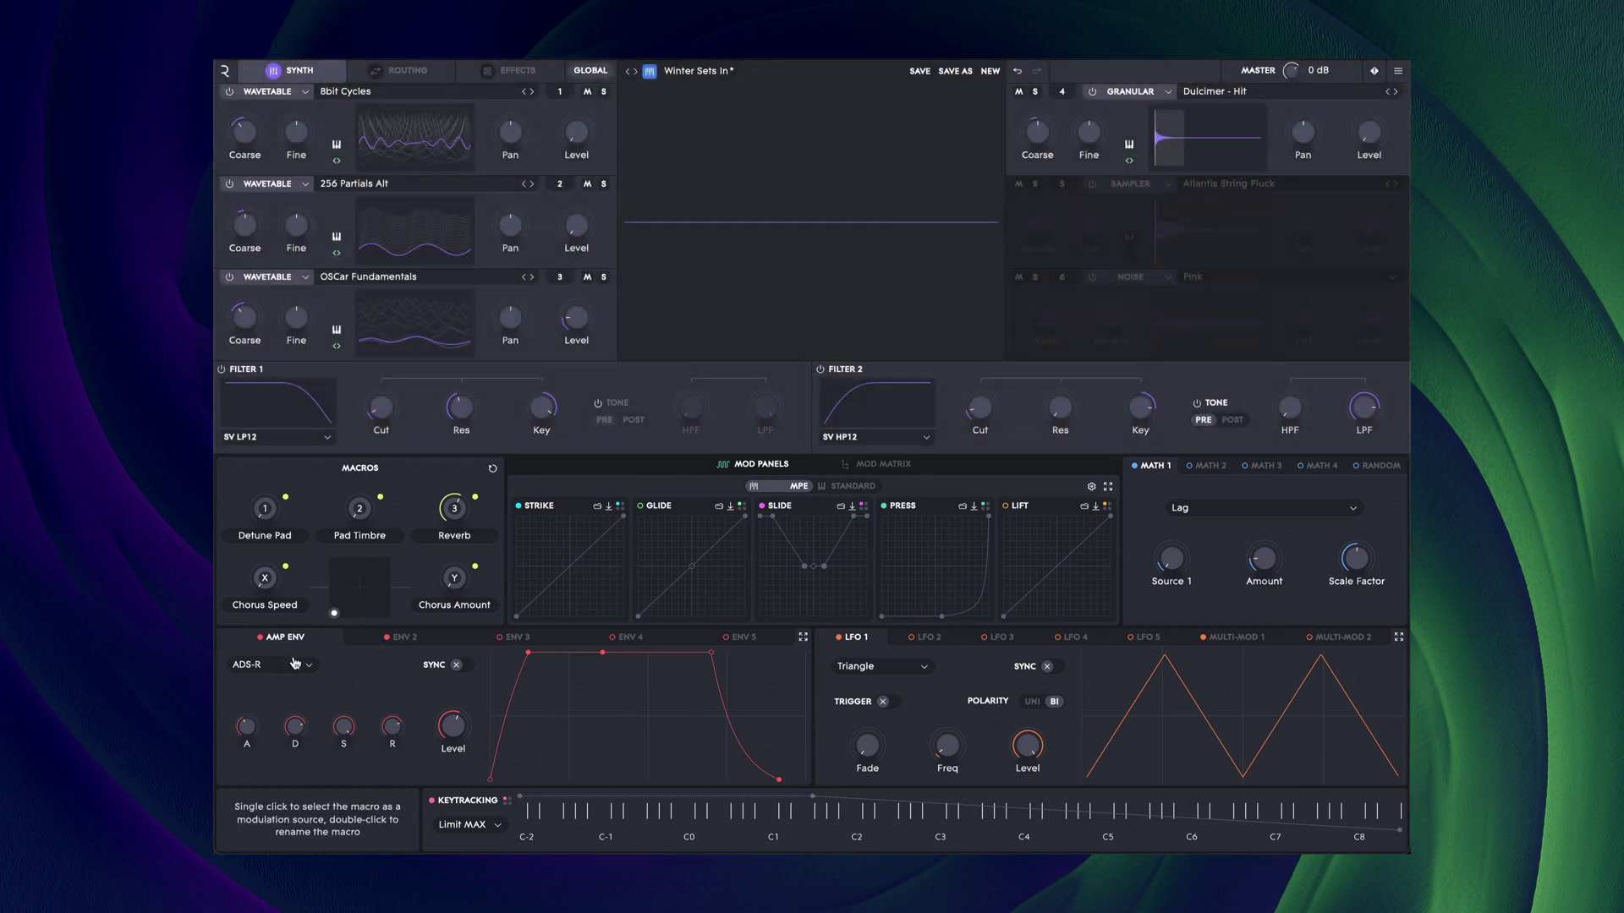
pyautogui.click(323, 643)
pyautogui.click(874, 650)
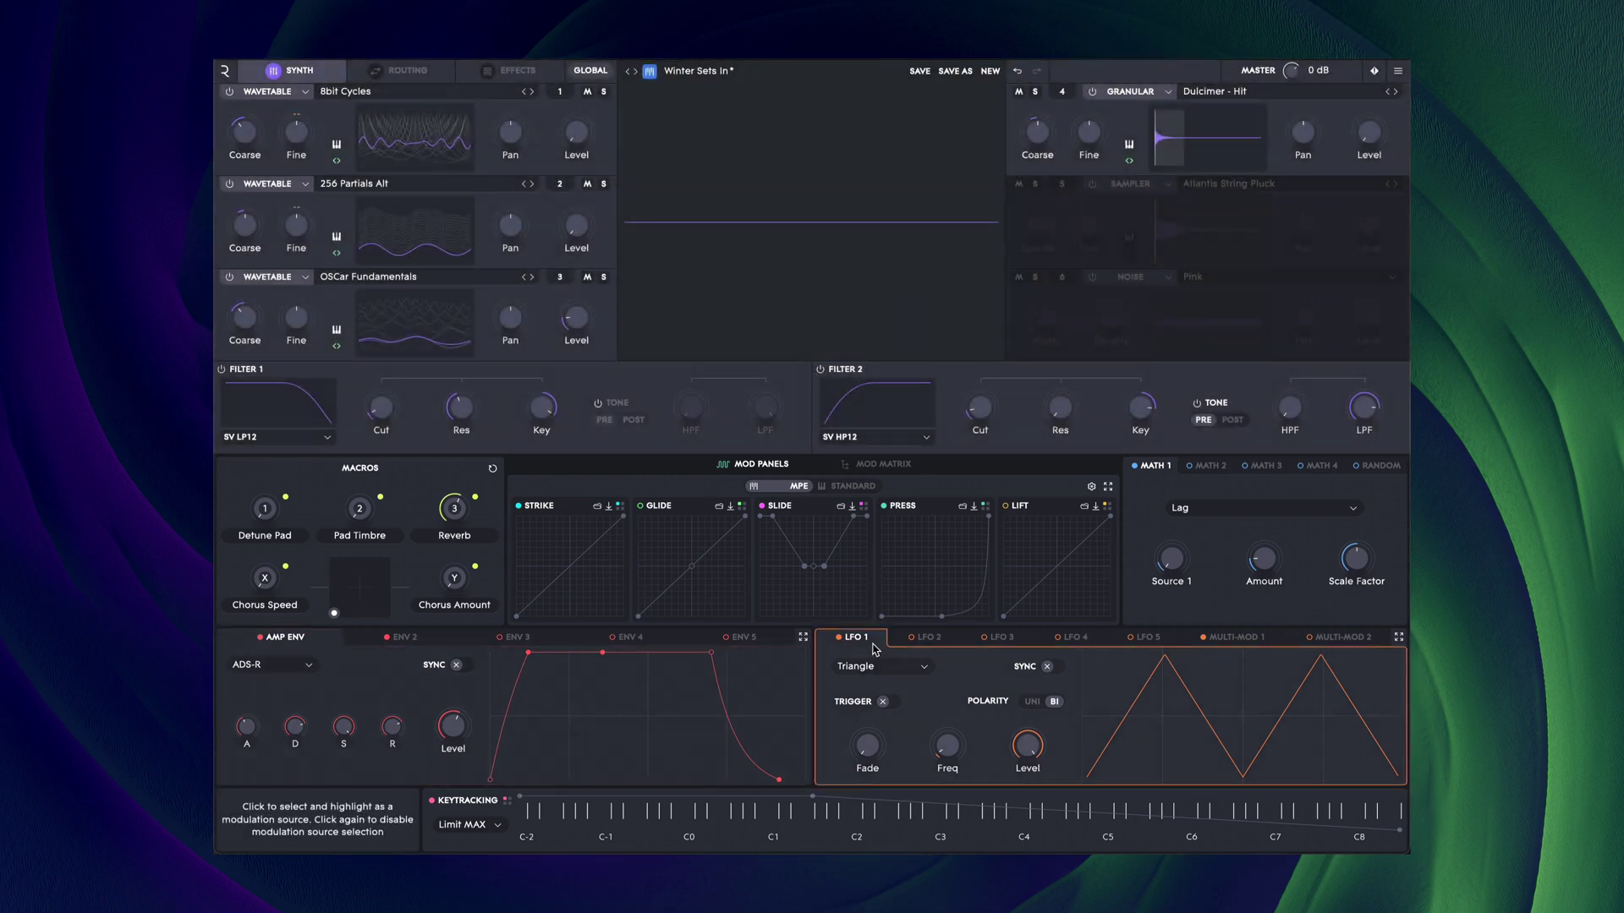
pyautogui.click(454, 536)
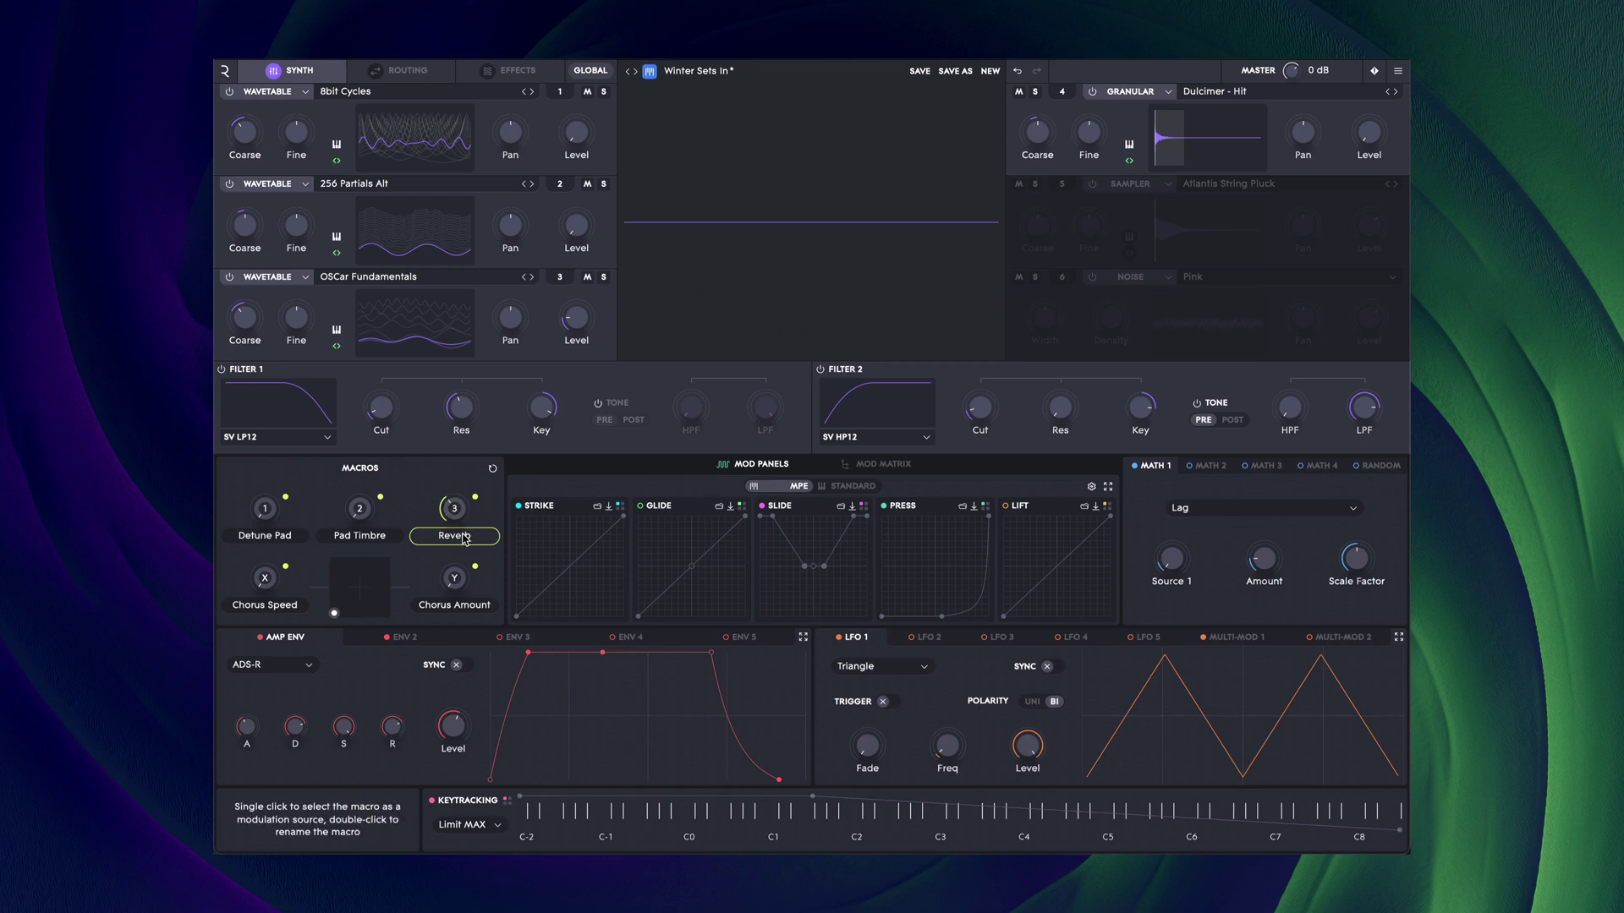
pyautogui.click(1155, 466)
# Load the Envelope - Multipoint Sync A shape into Multi-Mod 1, then return to LFO 1
pyautogui.click(1231, 638)
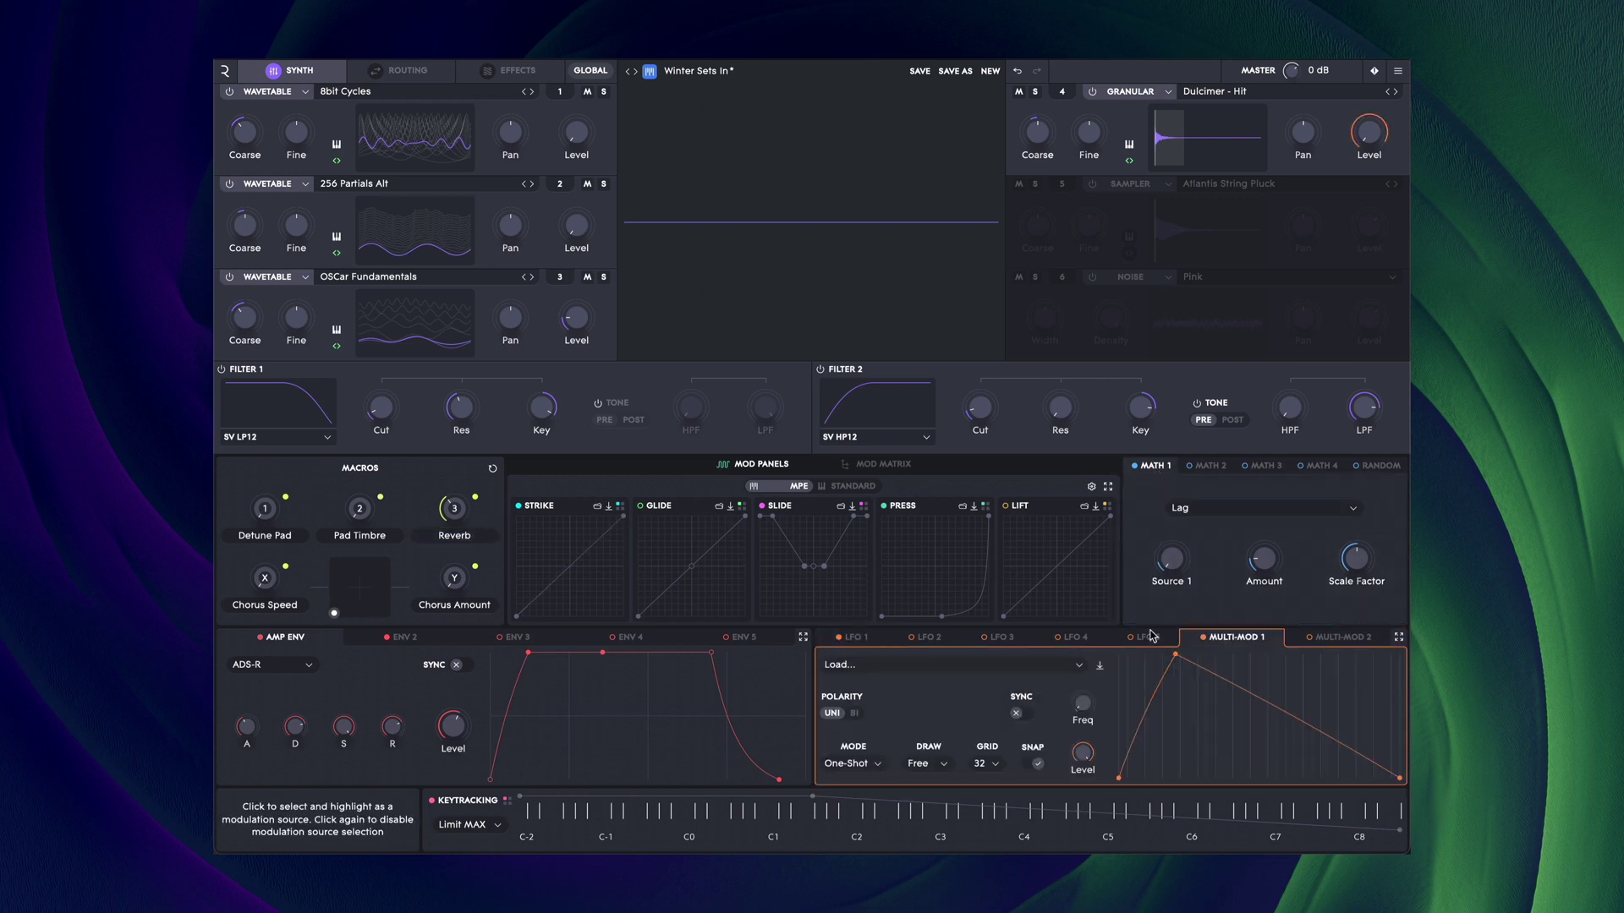
pyautogui.click(1004, 668)
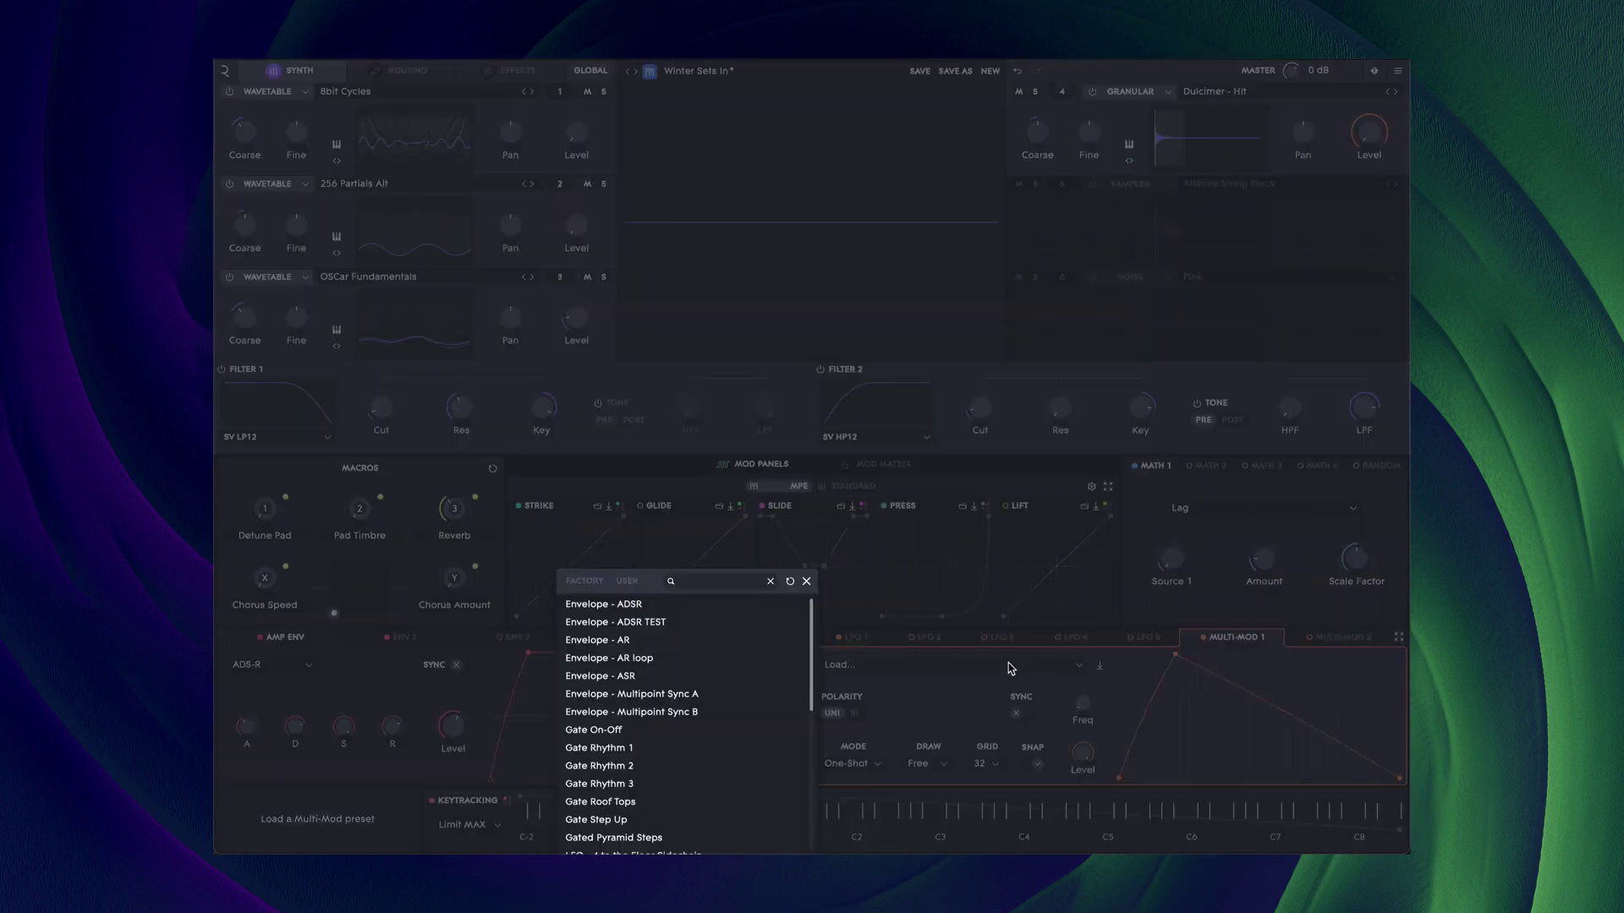
pyautogui.click(697, 694)
pyautogui.click(806, 581)
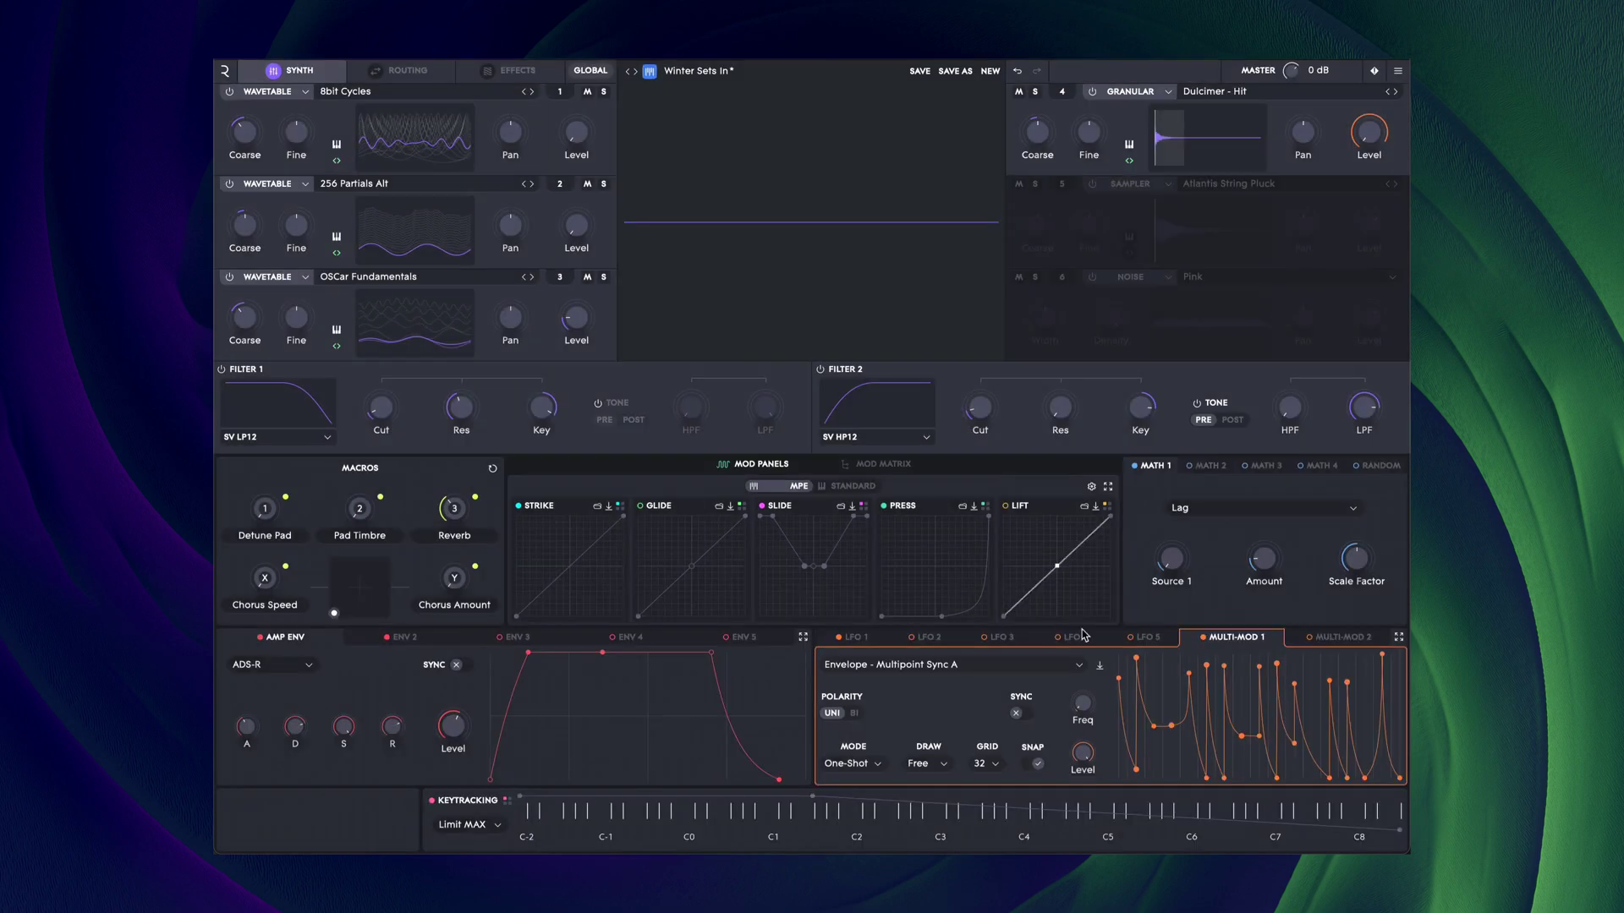
pyautogui.click(878, 639)
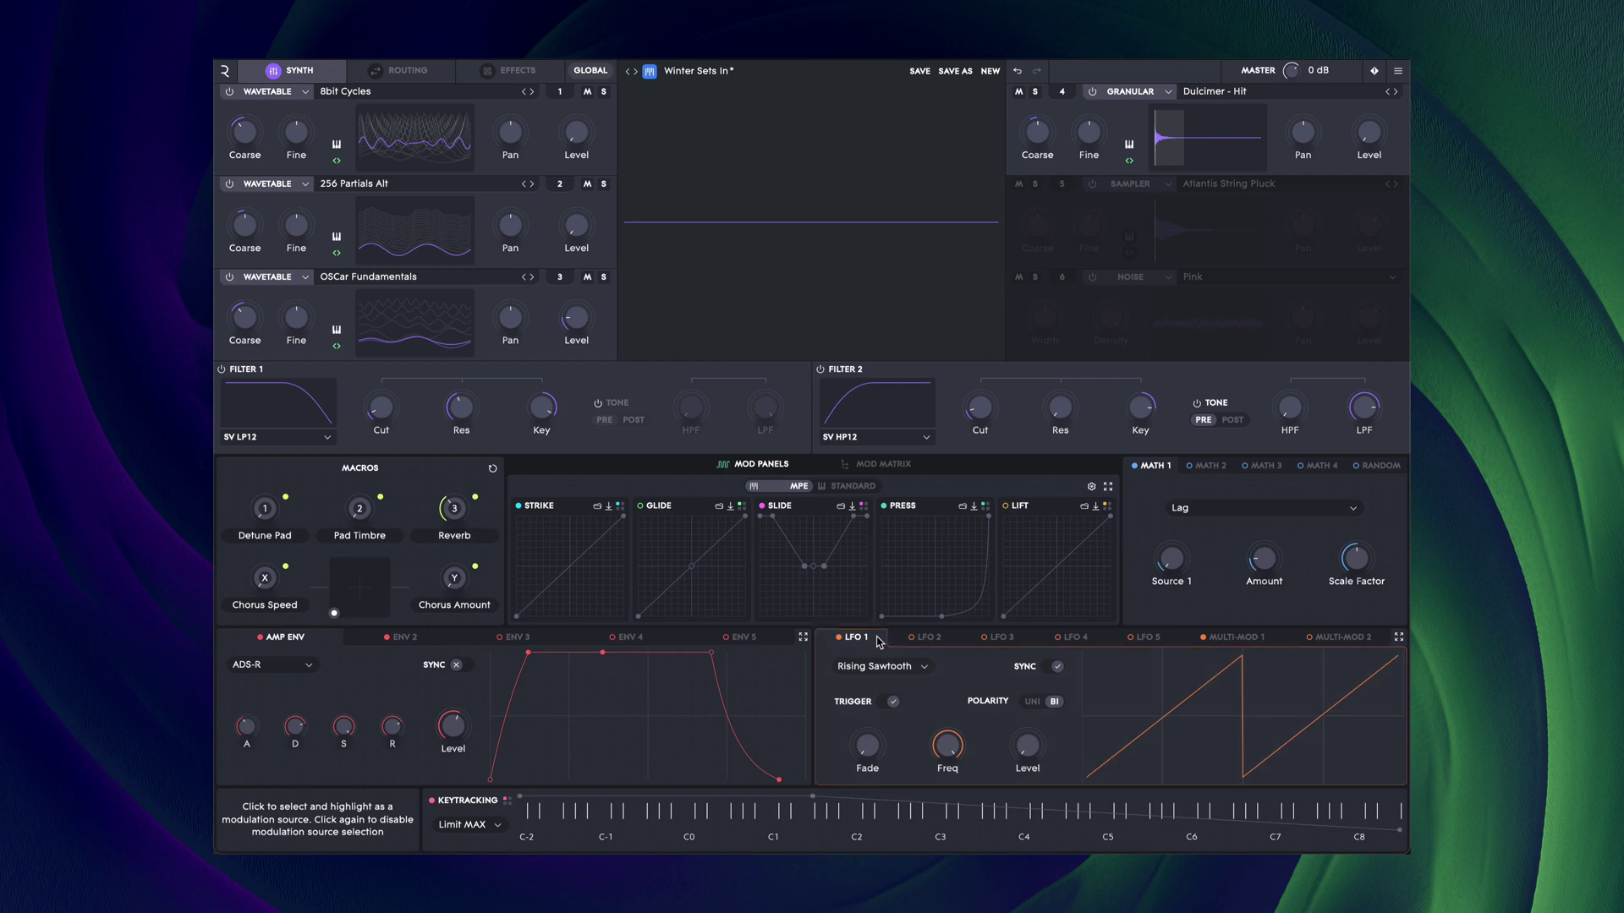
# Switch expression curves to standard MIDI, inspect the Mod Wheel curve, then restore MPE sources
pyautogui.click(841, 487)
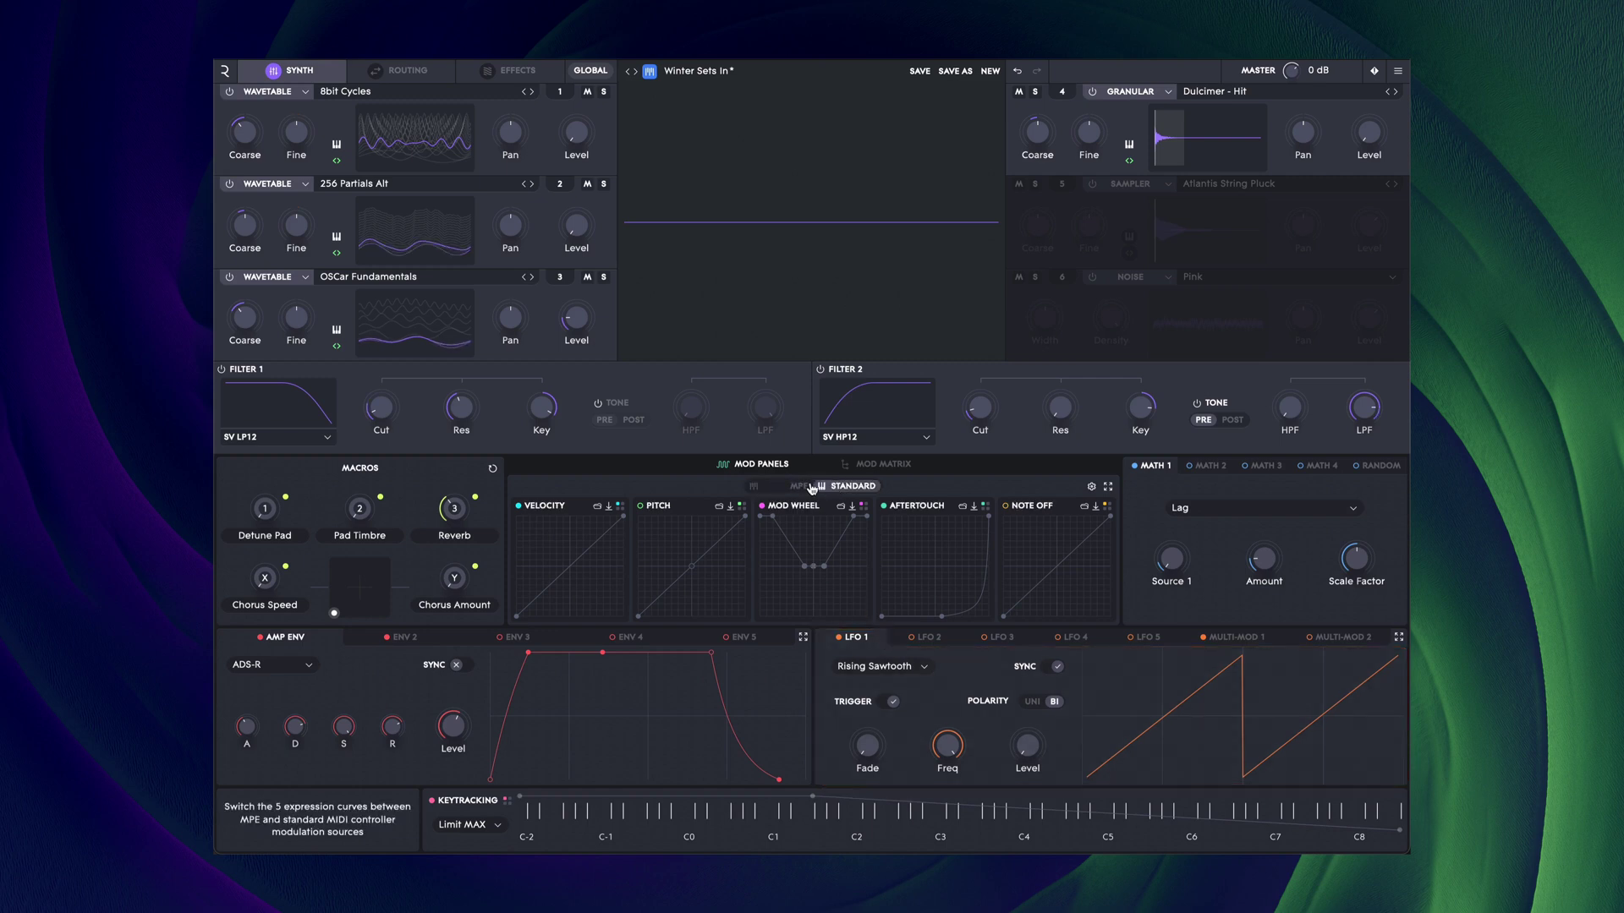
pyautogui.click(802, 488)
pyautogui.click(838, 487)
pyautogui.click(810, 514)
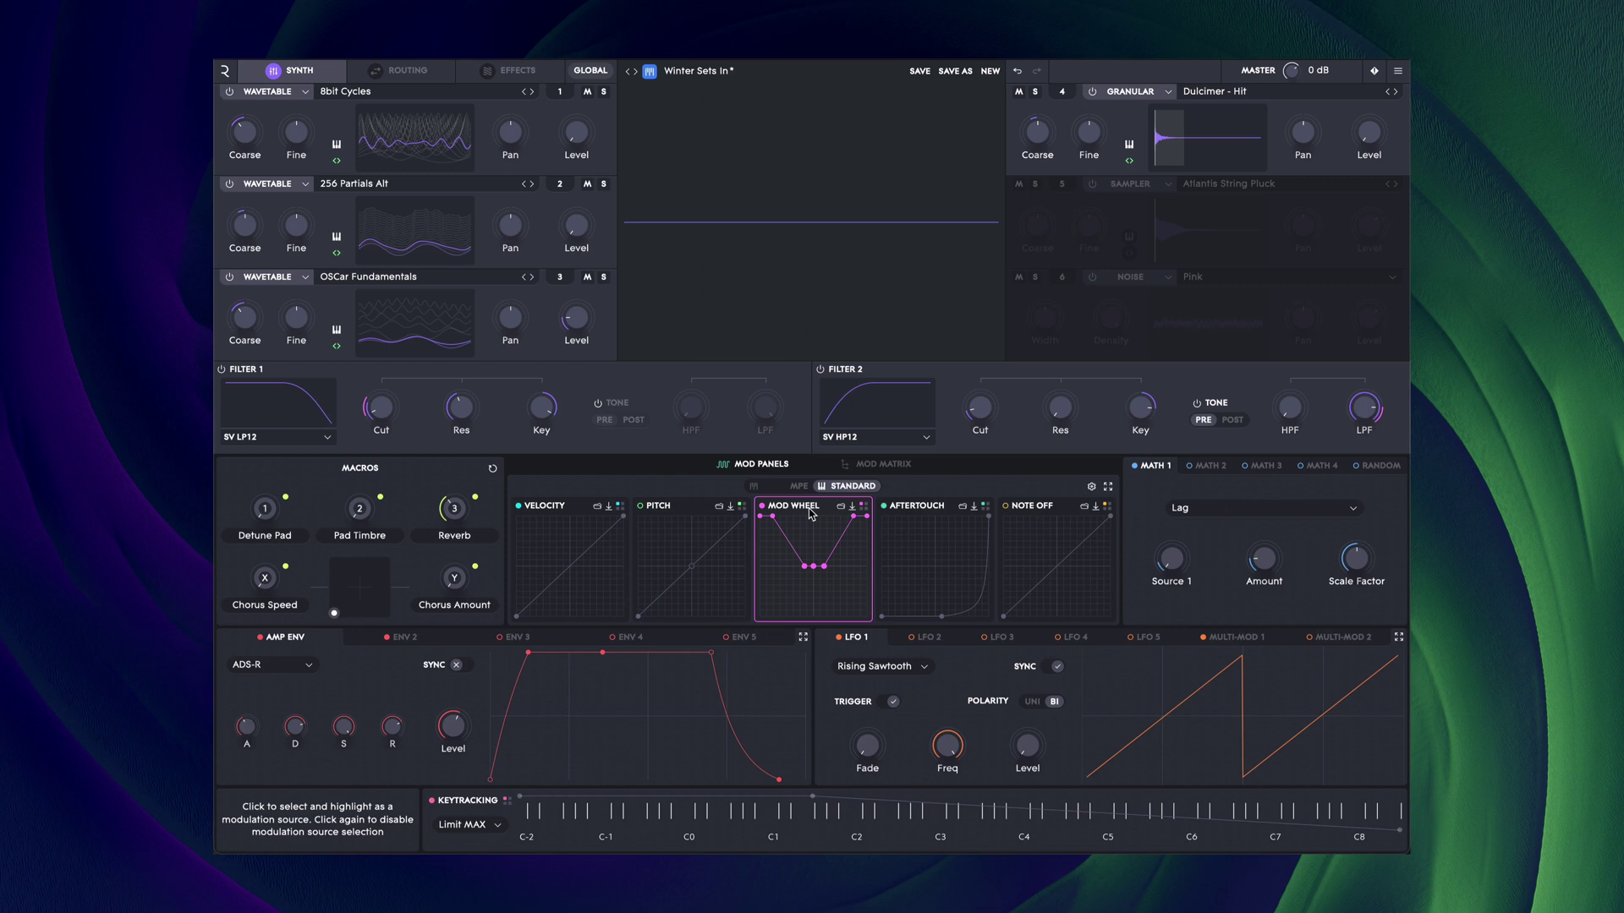
pyautogui.click(798, 486)
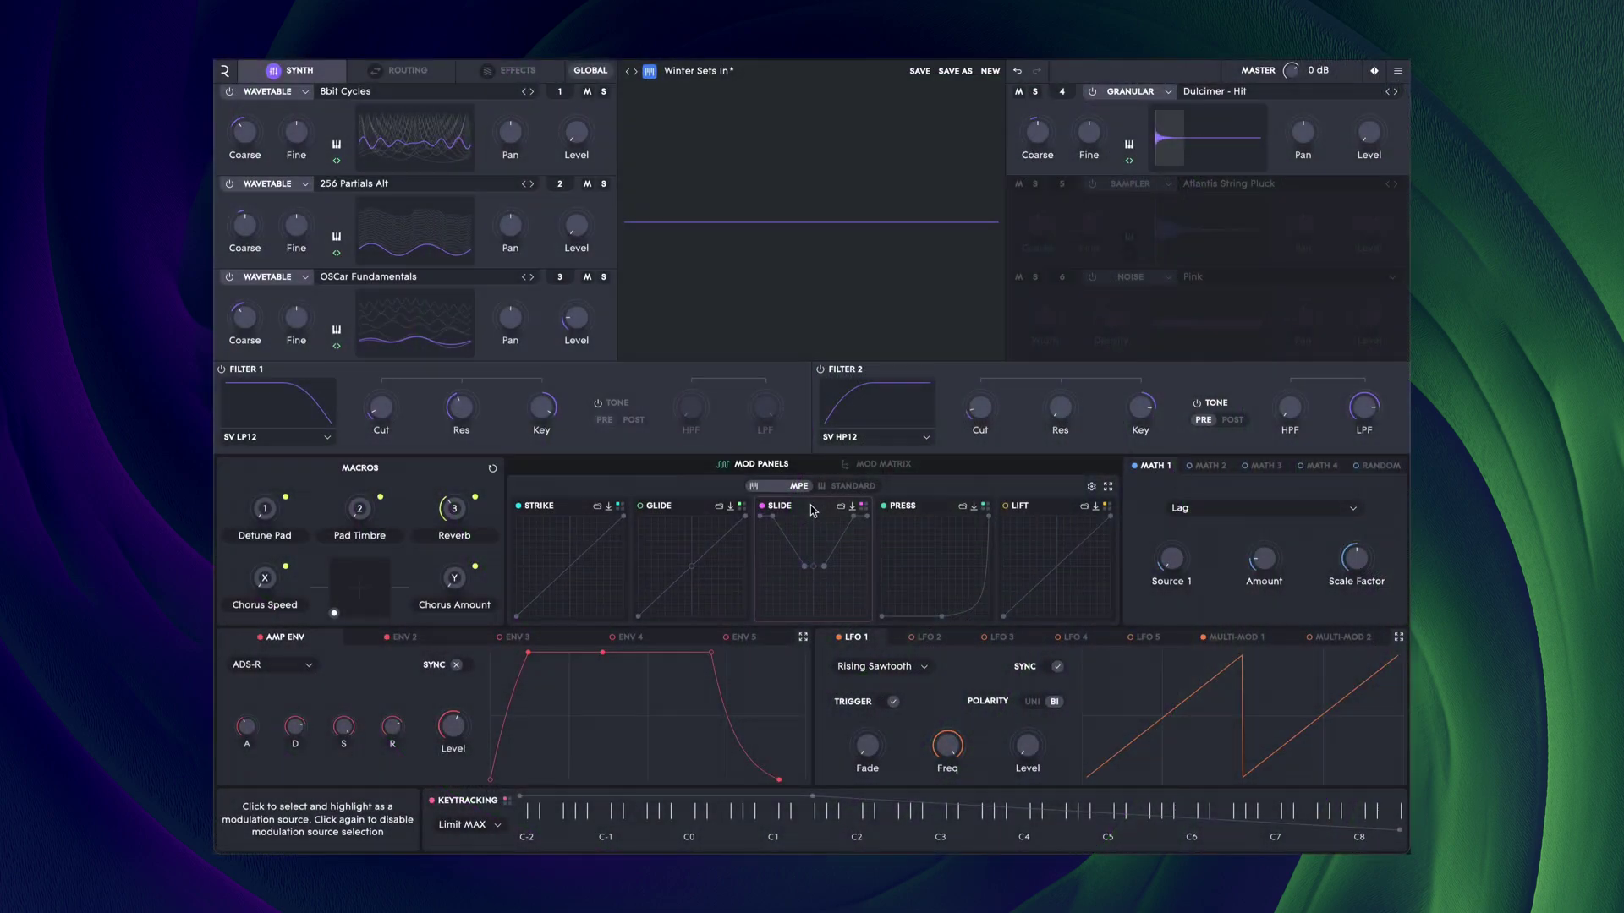
# Select Envelope 2, detune oscillator 3 to -50.7 cents and reset it, then list Envelope 2's connections
pyautogui.click(419, 642)
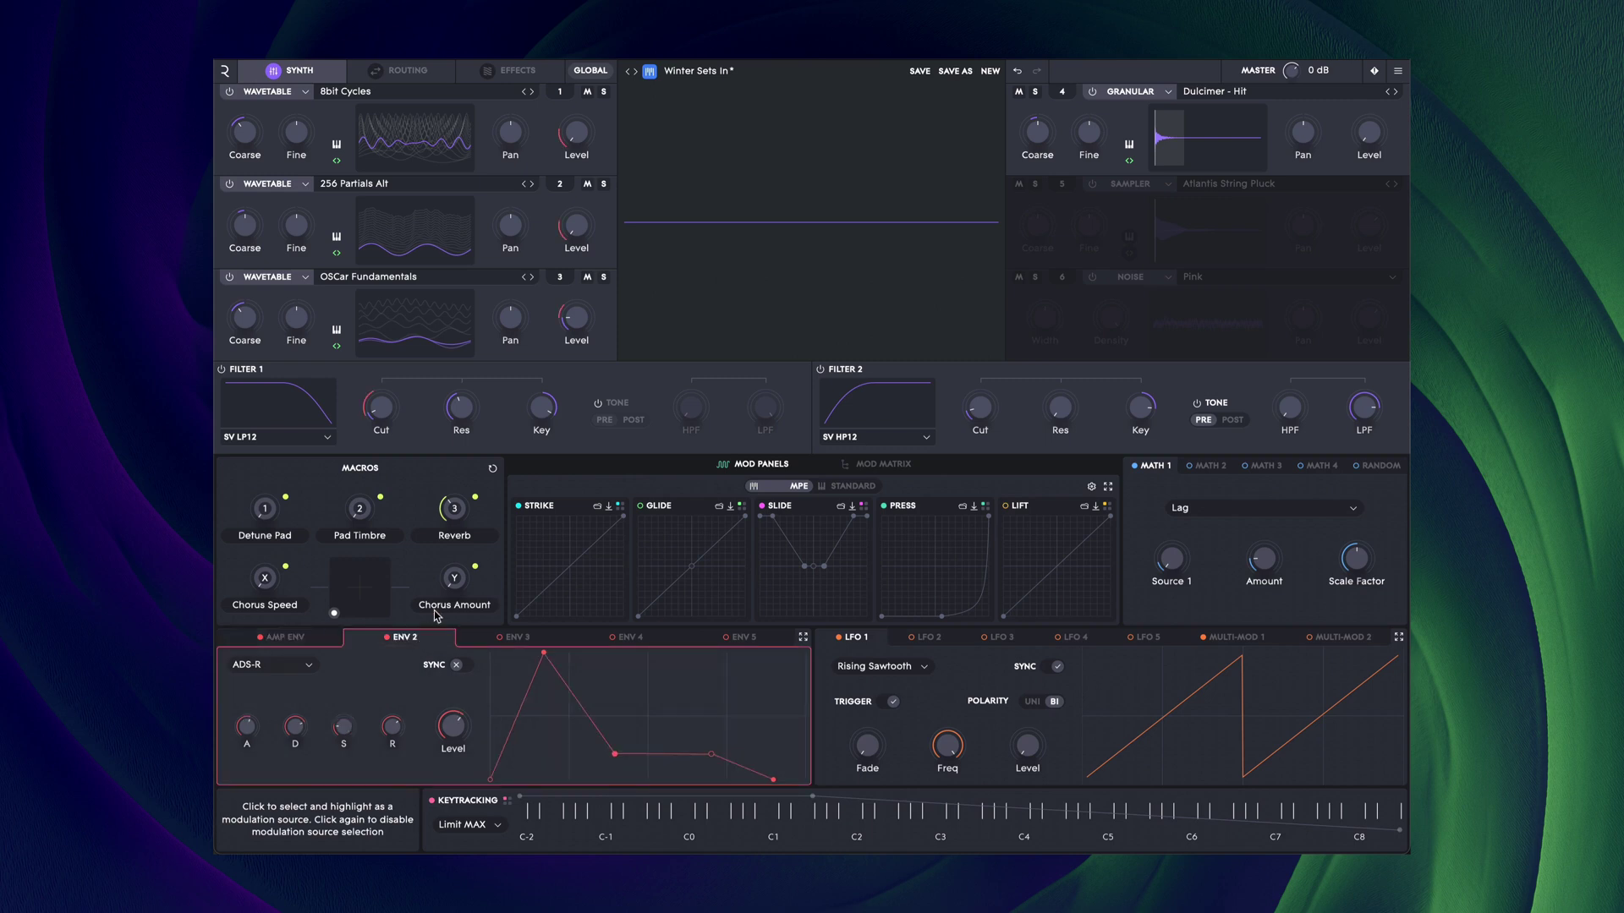
pyautogui.moveTo(477, 403)
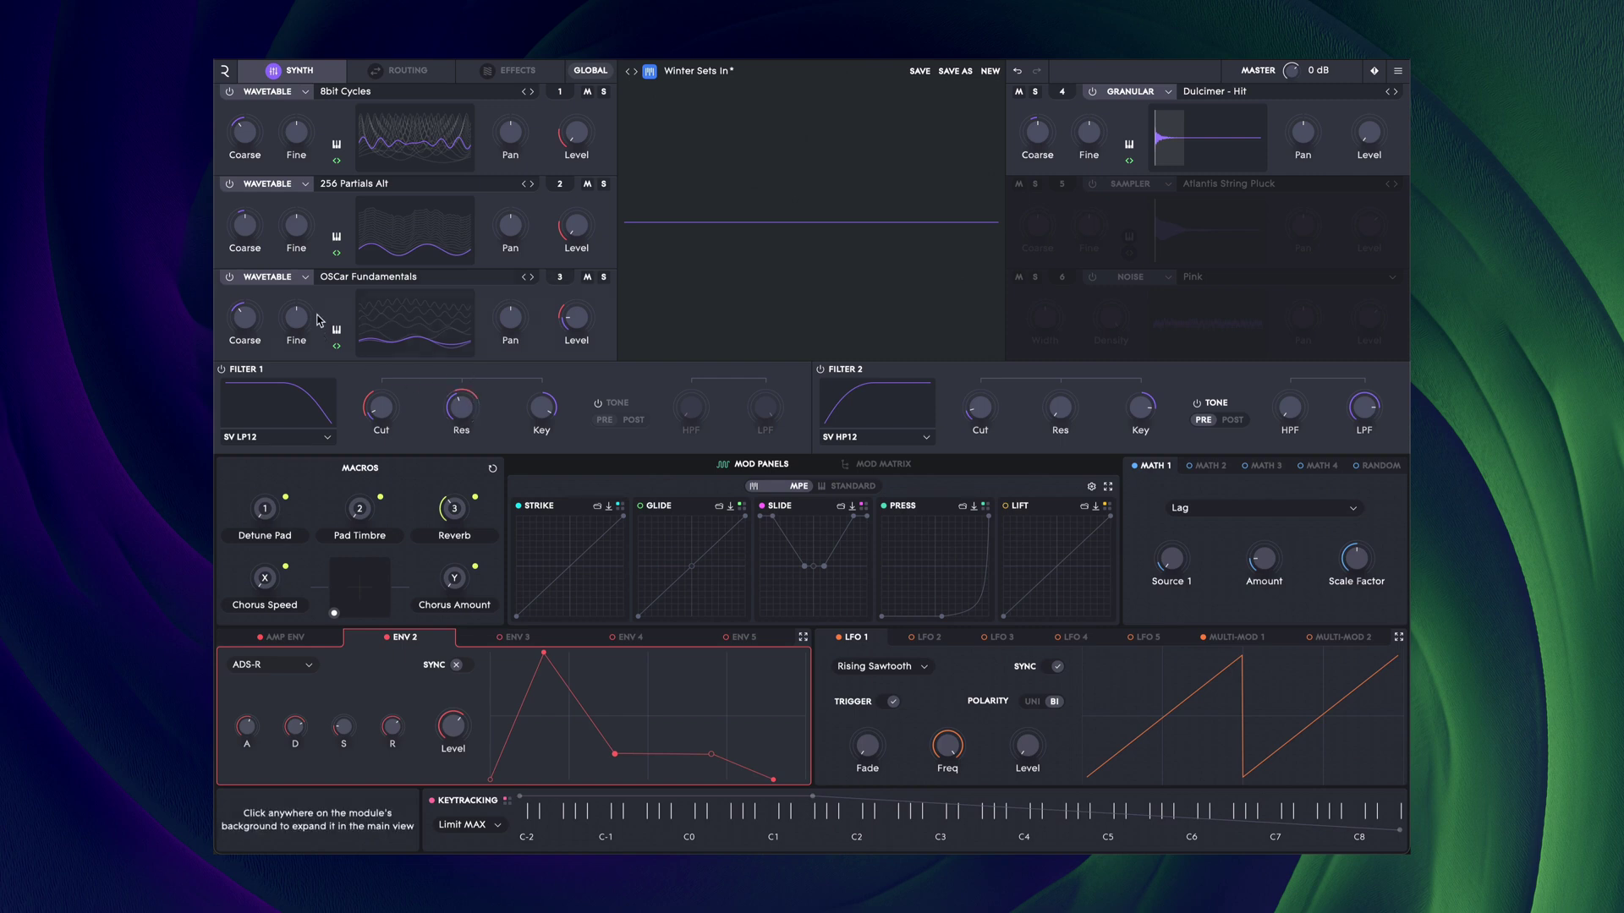
pyautogui.moveTo(320, 279); pyautogui.dragTo(328, 351)
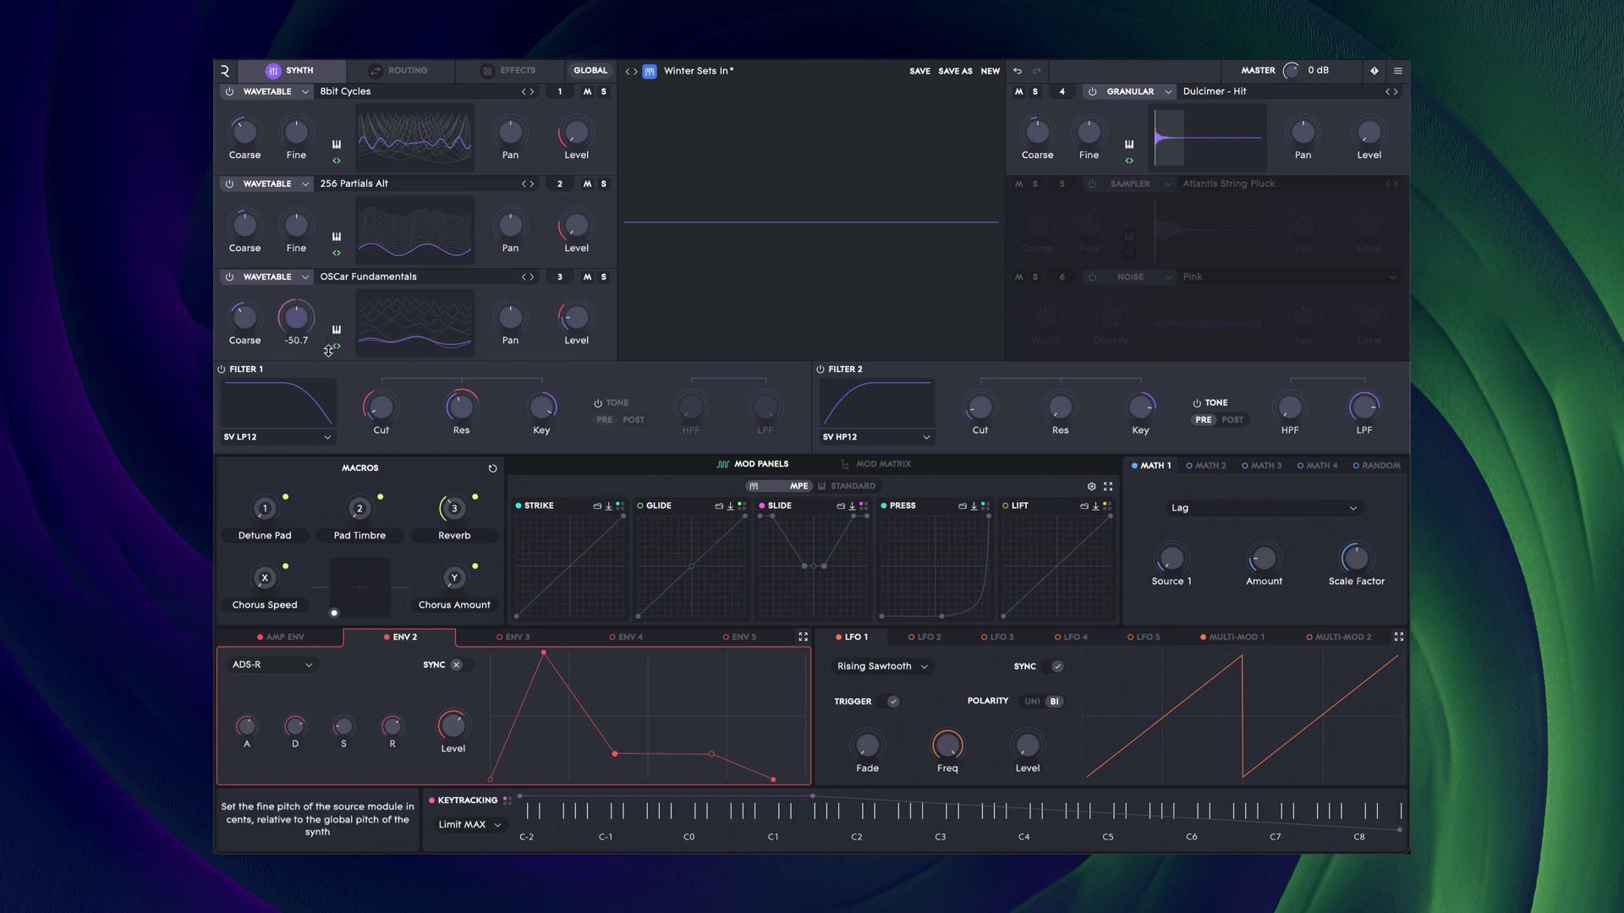
pyautogui.doubleClick(324, 329)
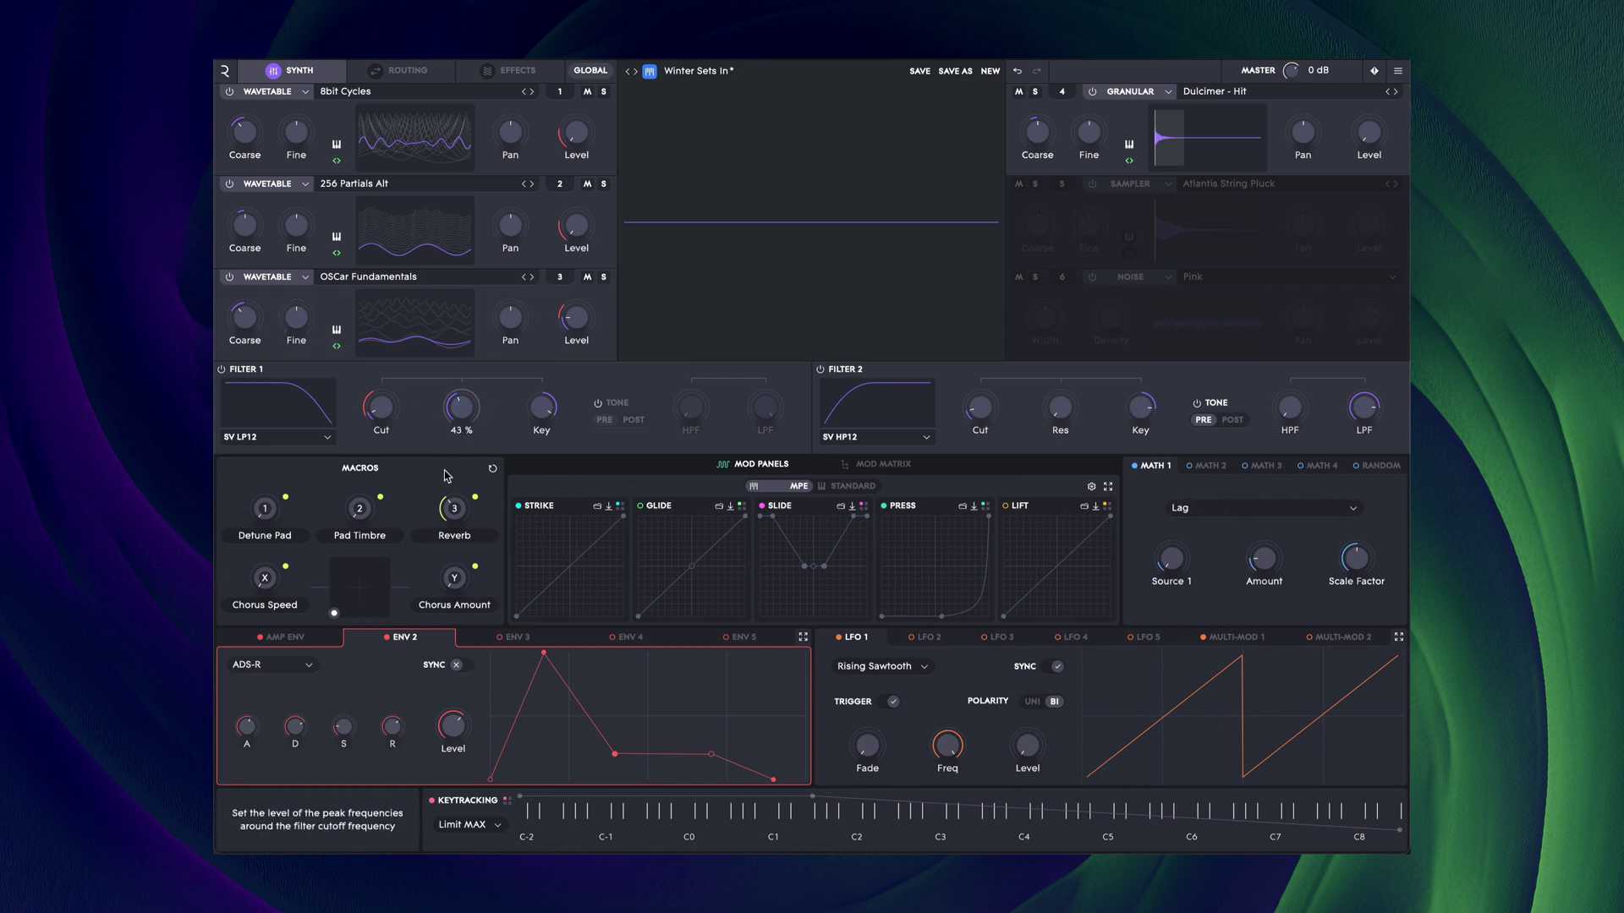
pyautogui.click(418, 640)
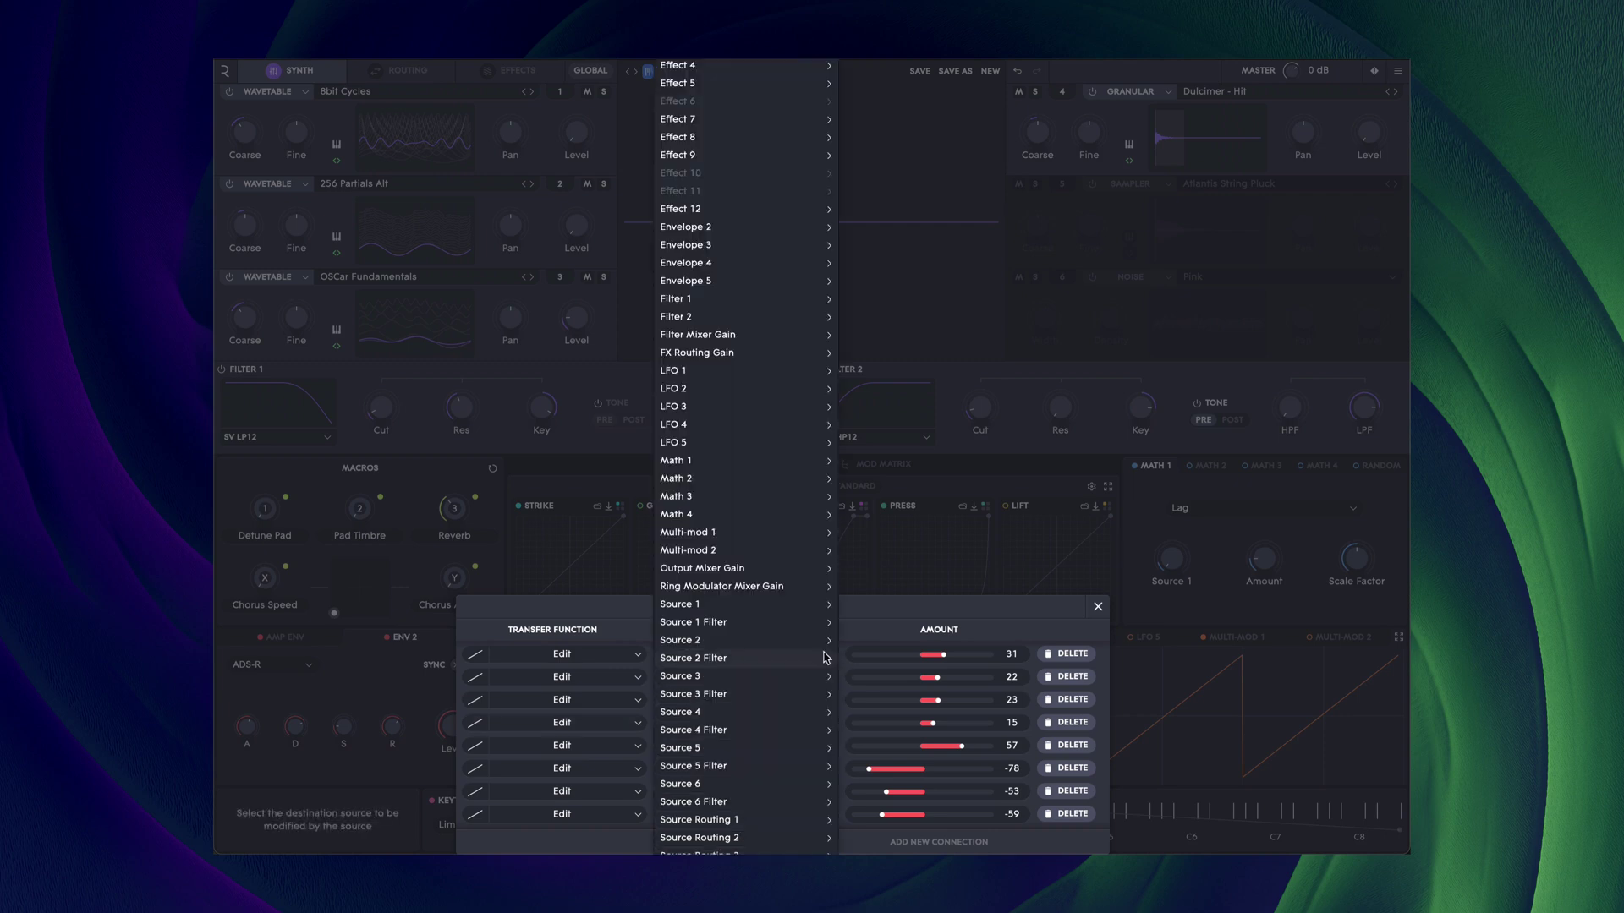
# Check the first connection's destination list, leaving it unchanged
pyautogui.click(827, 656)
pyautogui.moveTo(825, 657)
pyautogui.click(618, 627)
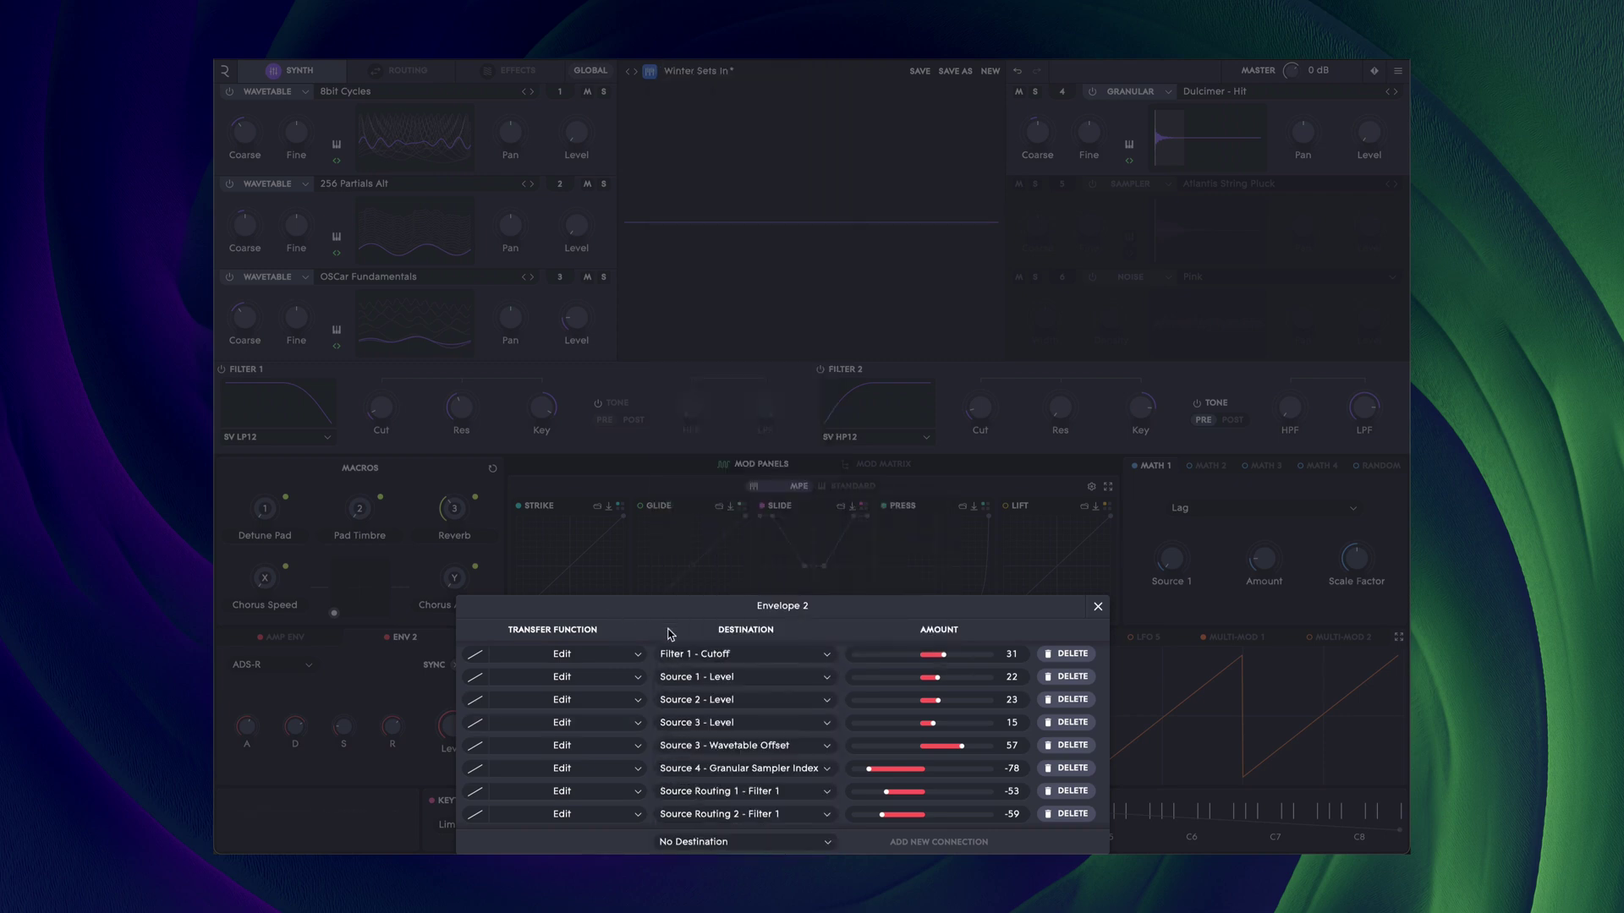
# Add then delete a Filter 1 - Resonance connection, and open the Filter 1 - Cutoff transfer curve
pyautogui.scroll(2, 947, 656)
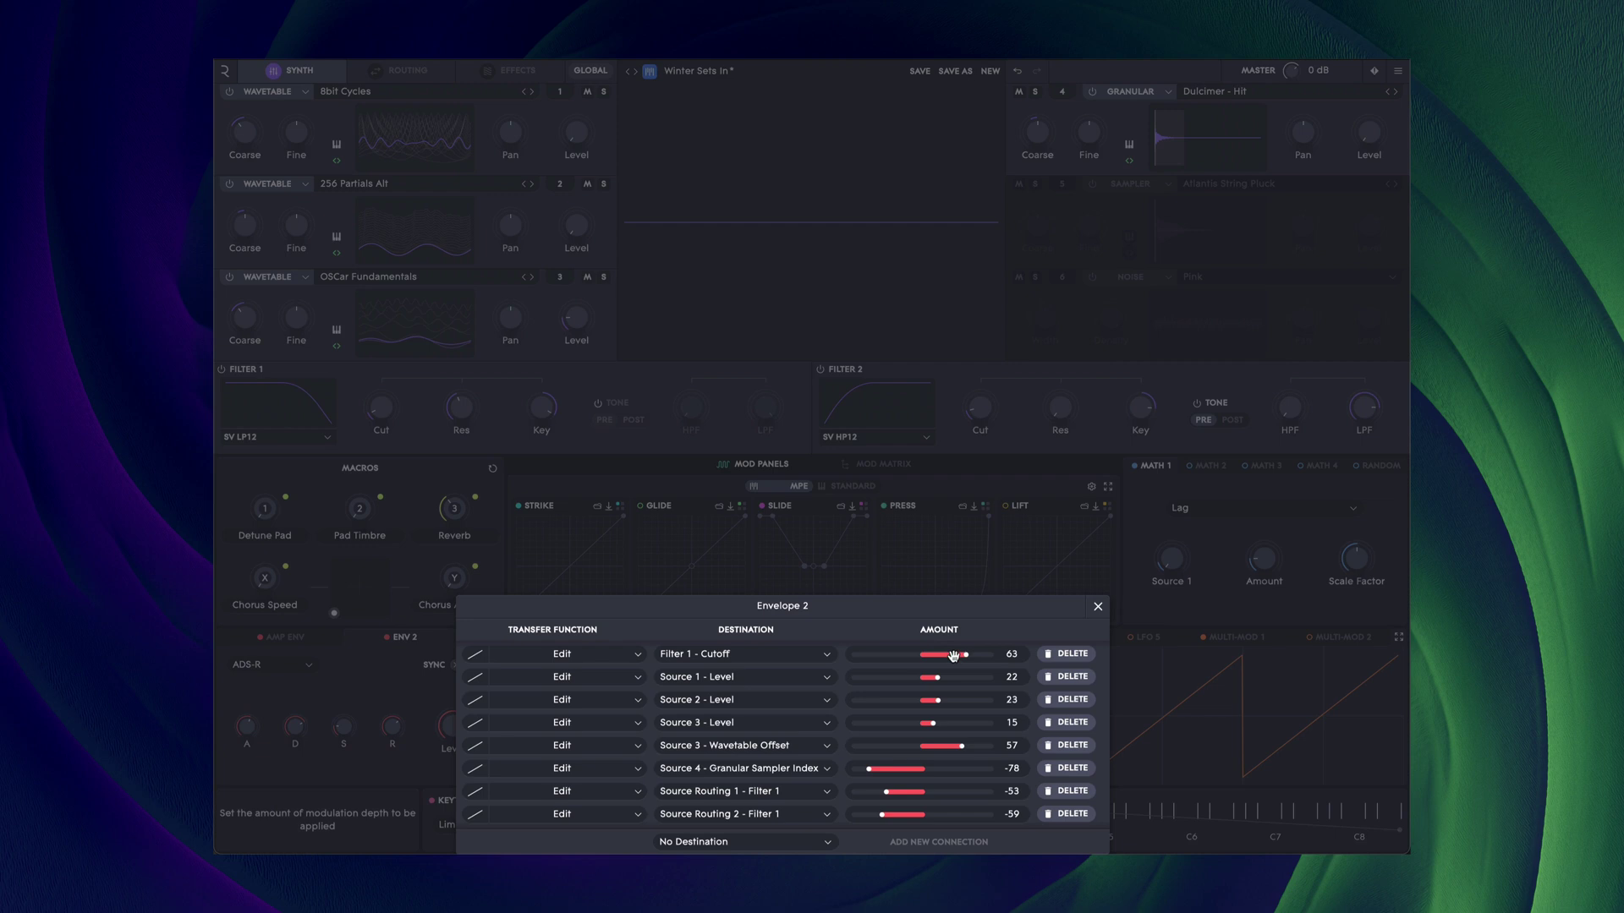
pyautogui.click(825, 842)
pyautogui.moveTo(795, 300)
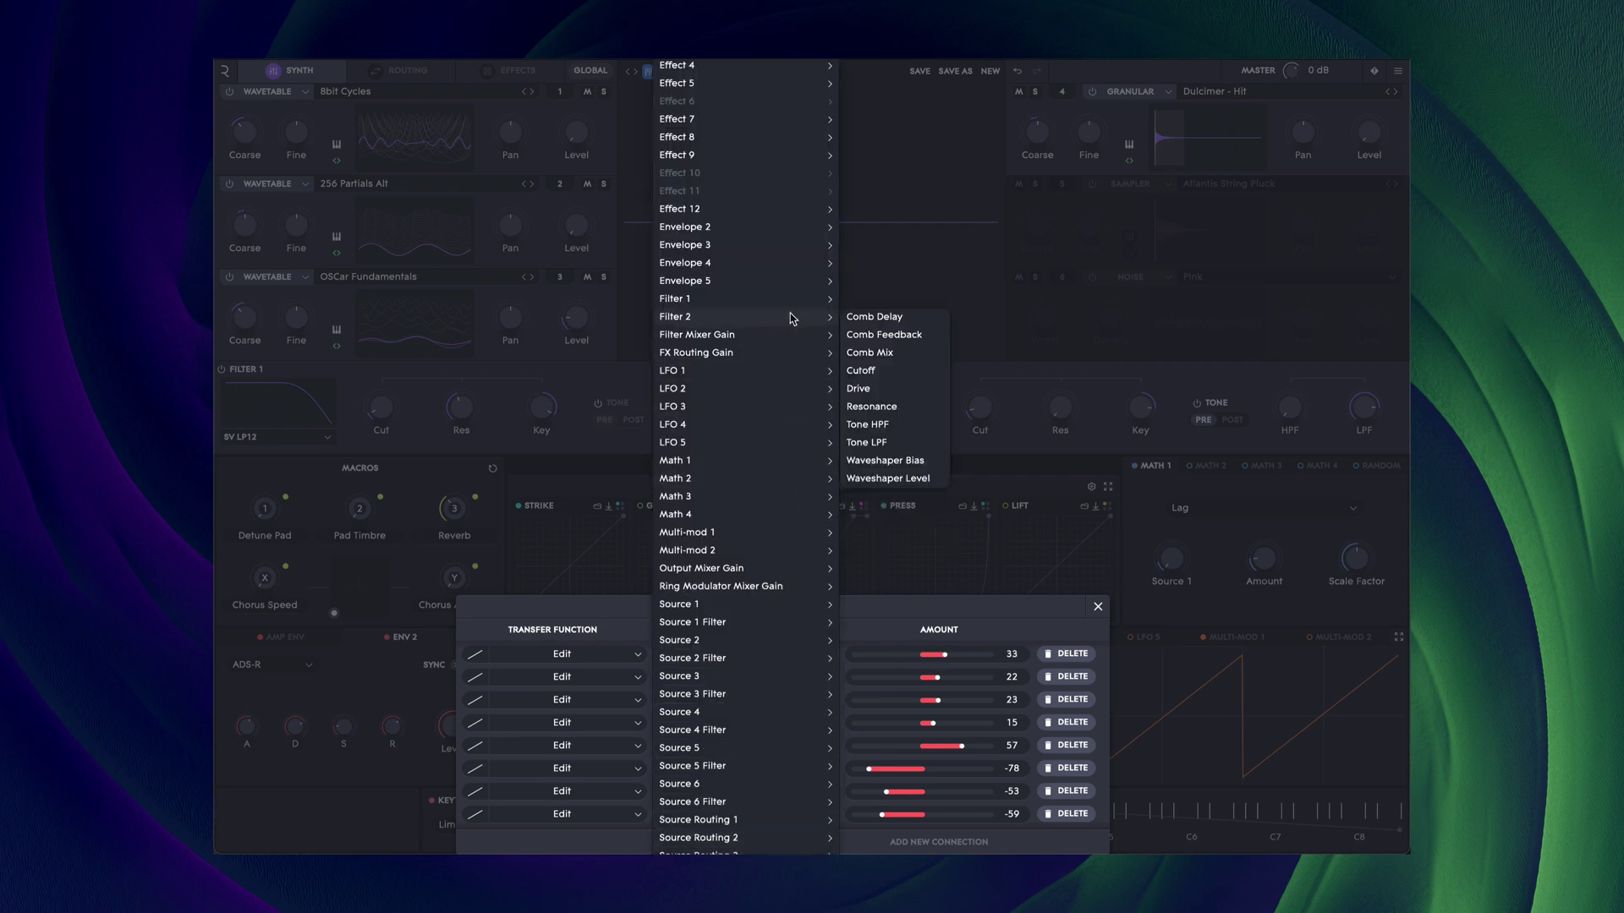
pyautogui.click(899, 388)
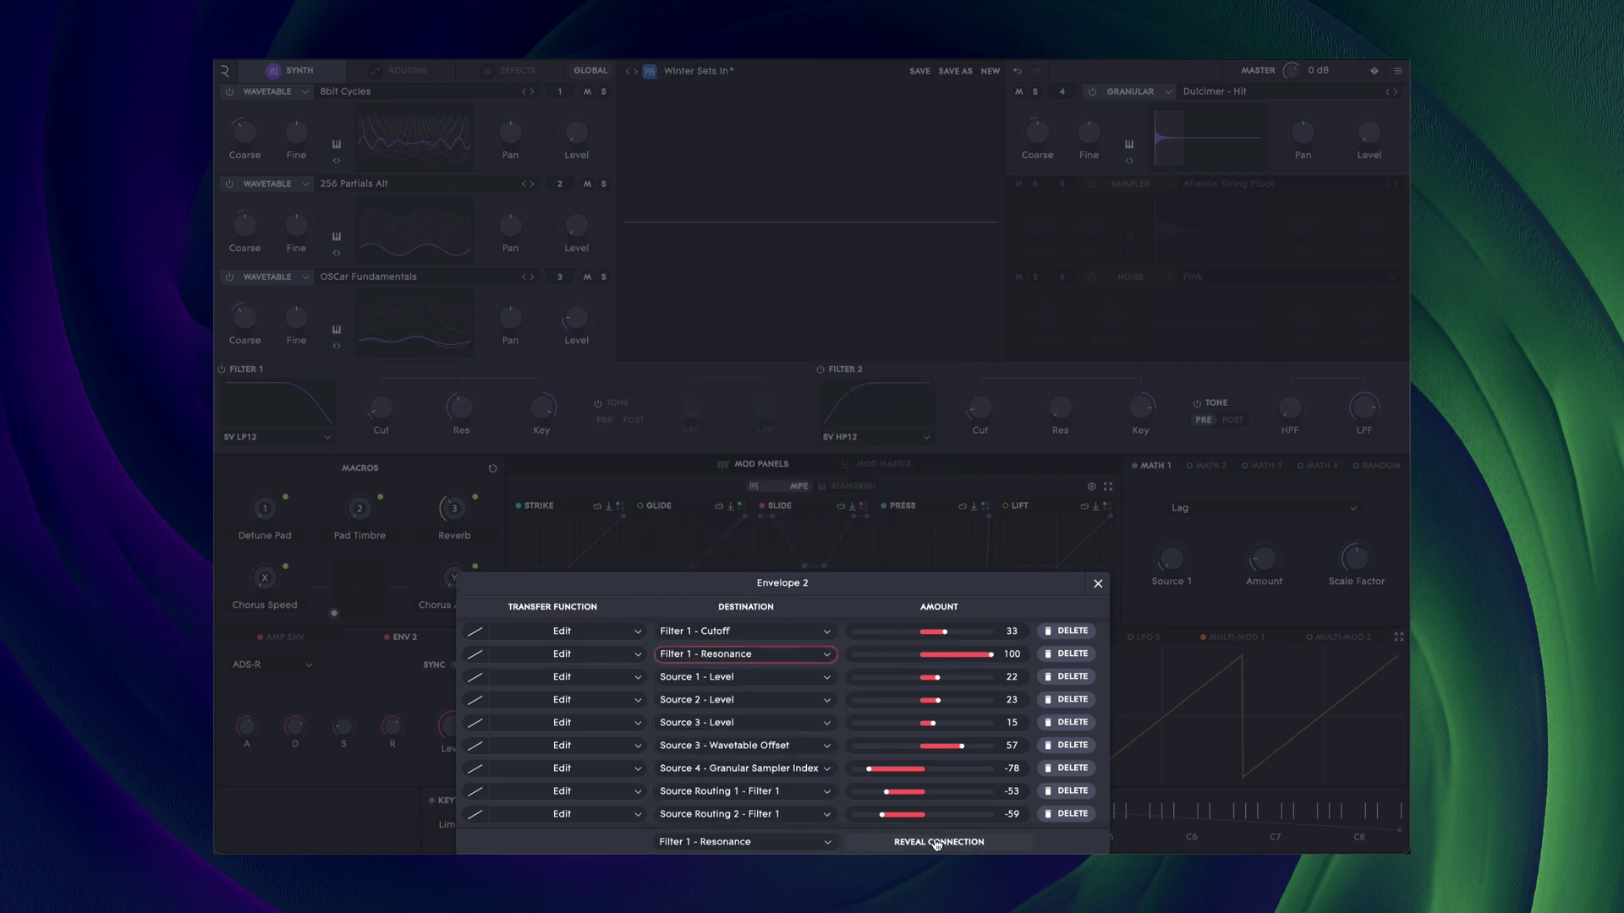
pyautogui.click(1062, 655)
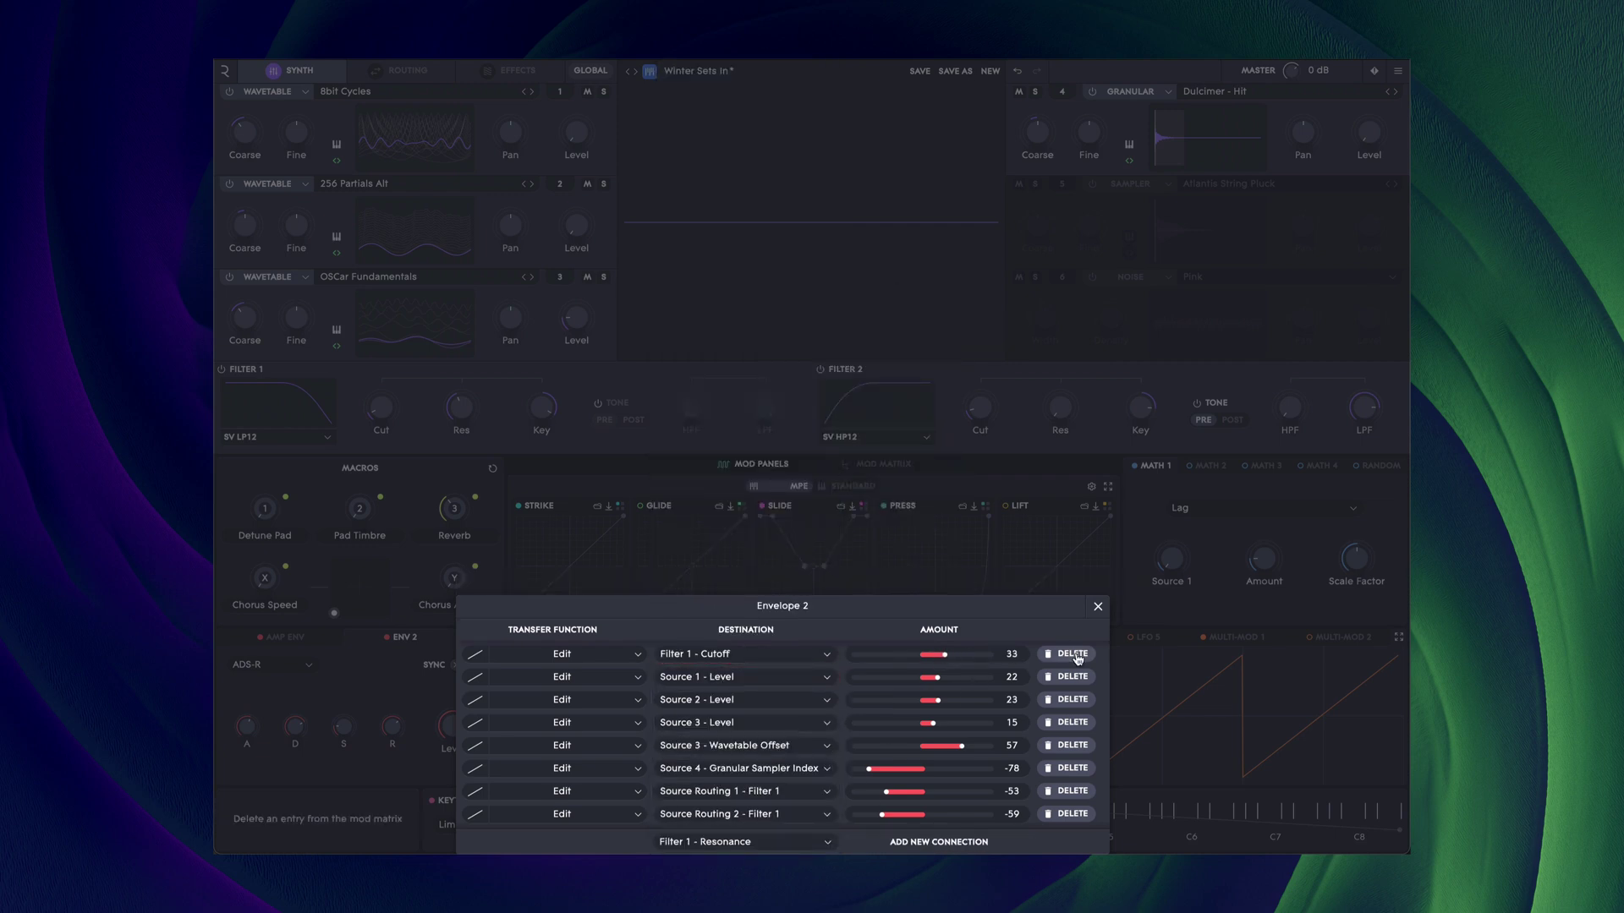
pyautogui.click(633, 654)
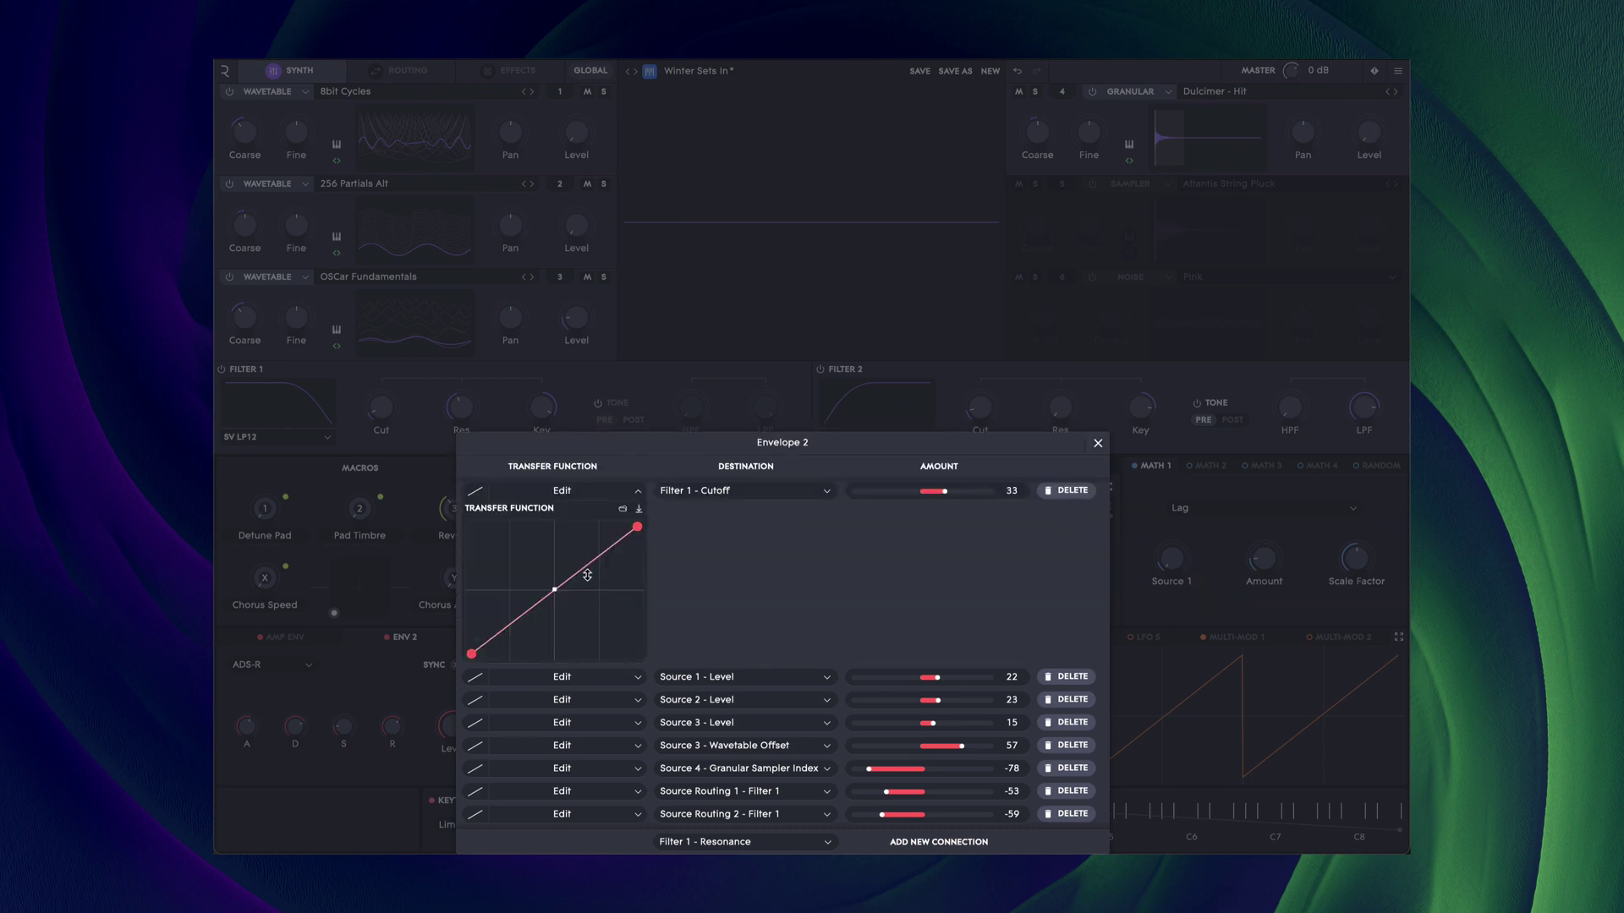
# Bend the cutoff transfer curve into a custom S-shape with two added points, then close the dialog
pyautogui.moveTo(587, 572); pyautogui.dragTo(531, 633)
pyautogui.doubleClick(532, 632)
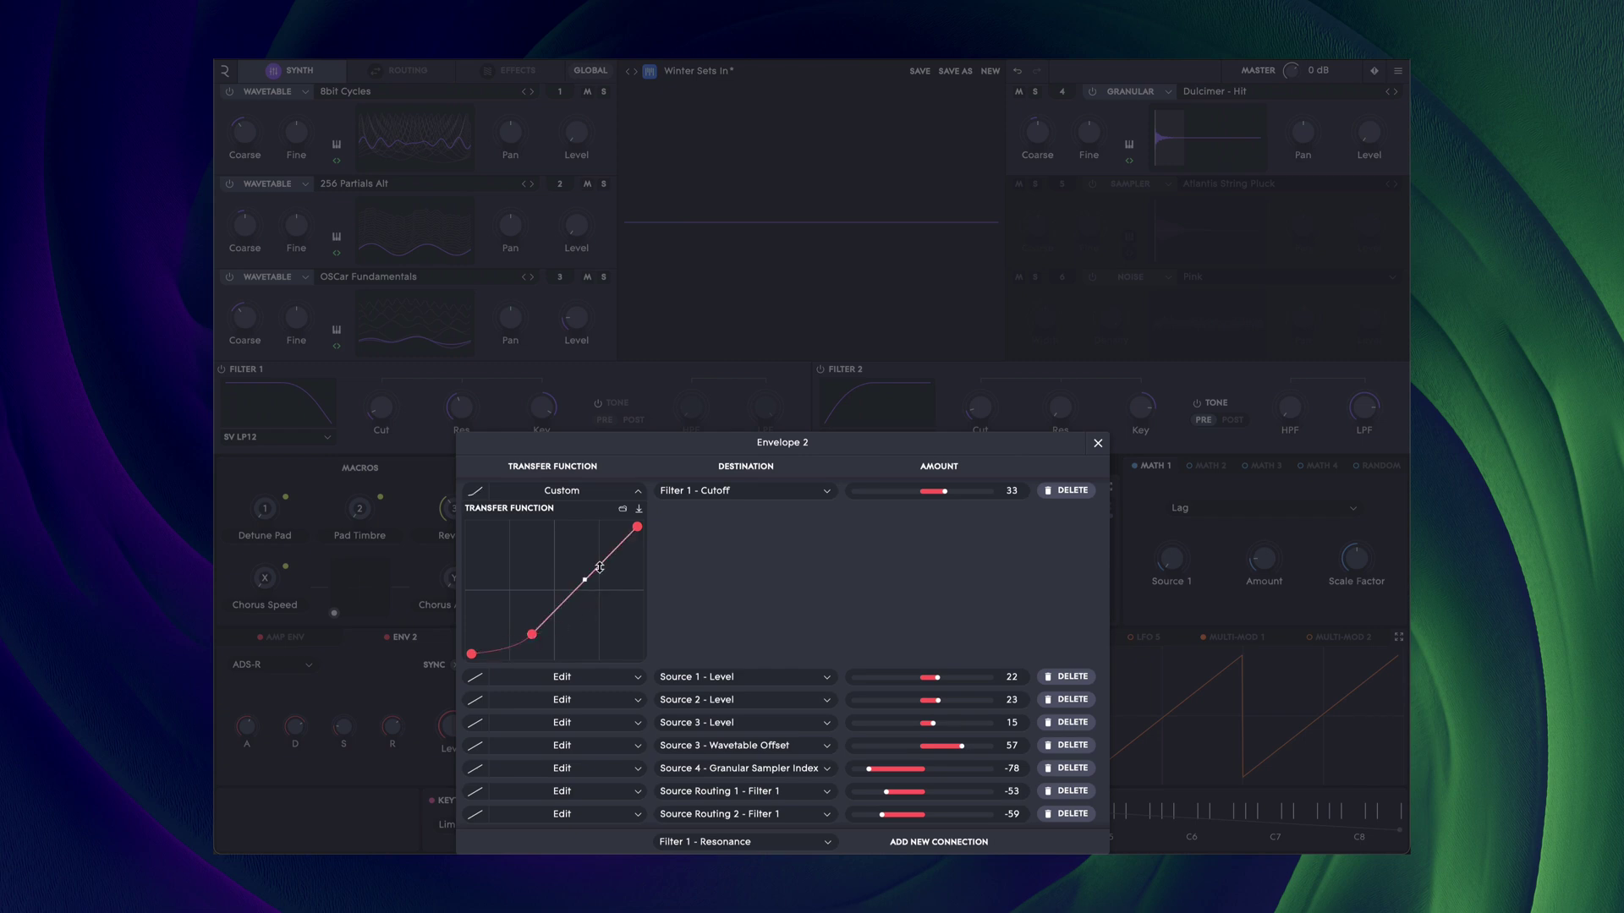
pyautogui.doubleClick(601, 564)
pyautogui.moveTo(618, 545); pyautogui.dragTo(582, 572)
pyautogui.click(638, 490)
pyautogui.click(1097, 607)
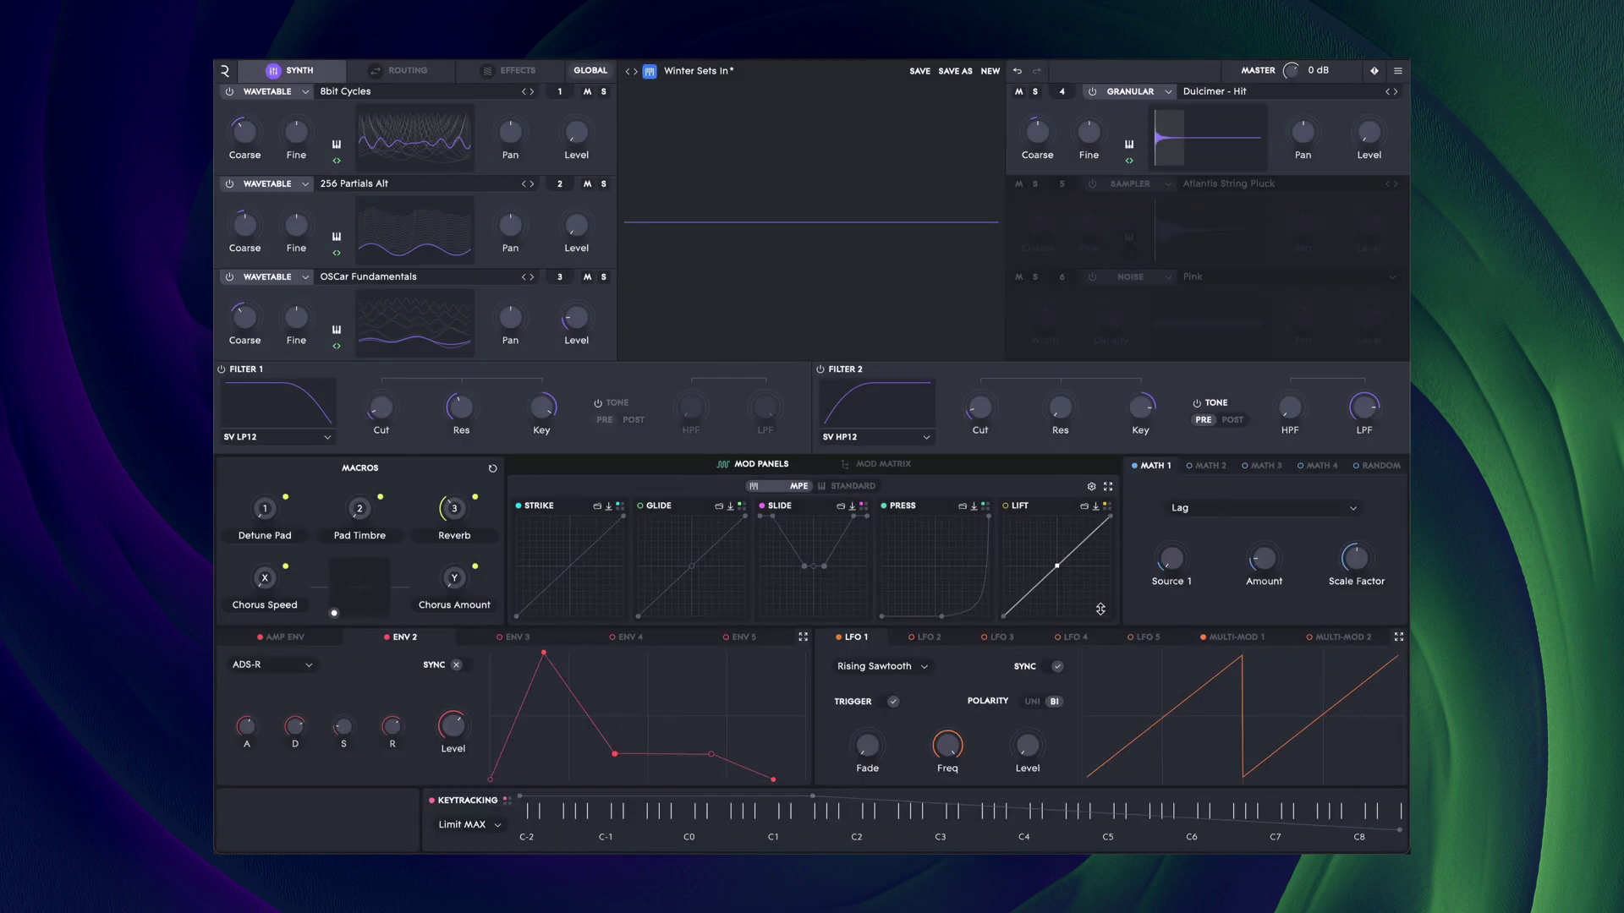
# Open Filter 1 cutoff's modulation dialog and raise Envelope 2's amount to 35
pyautogui.click(384, 414)
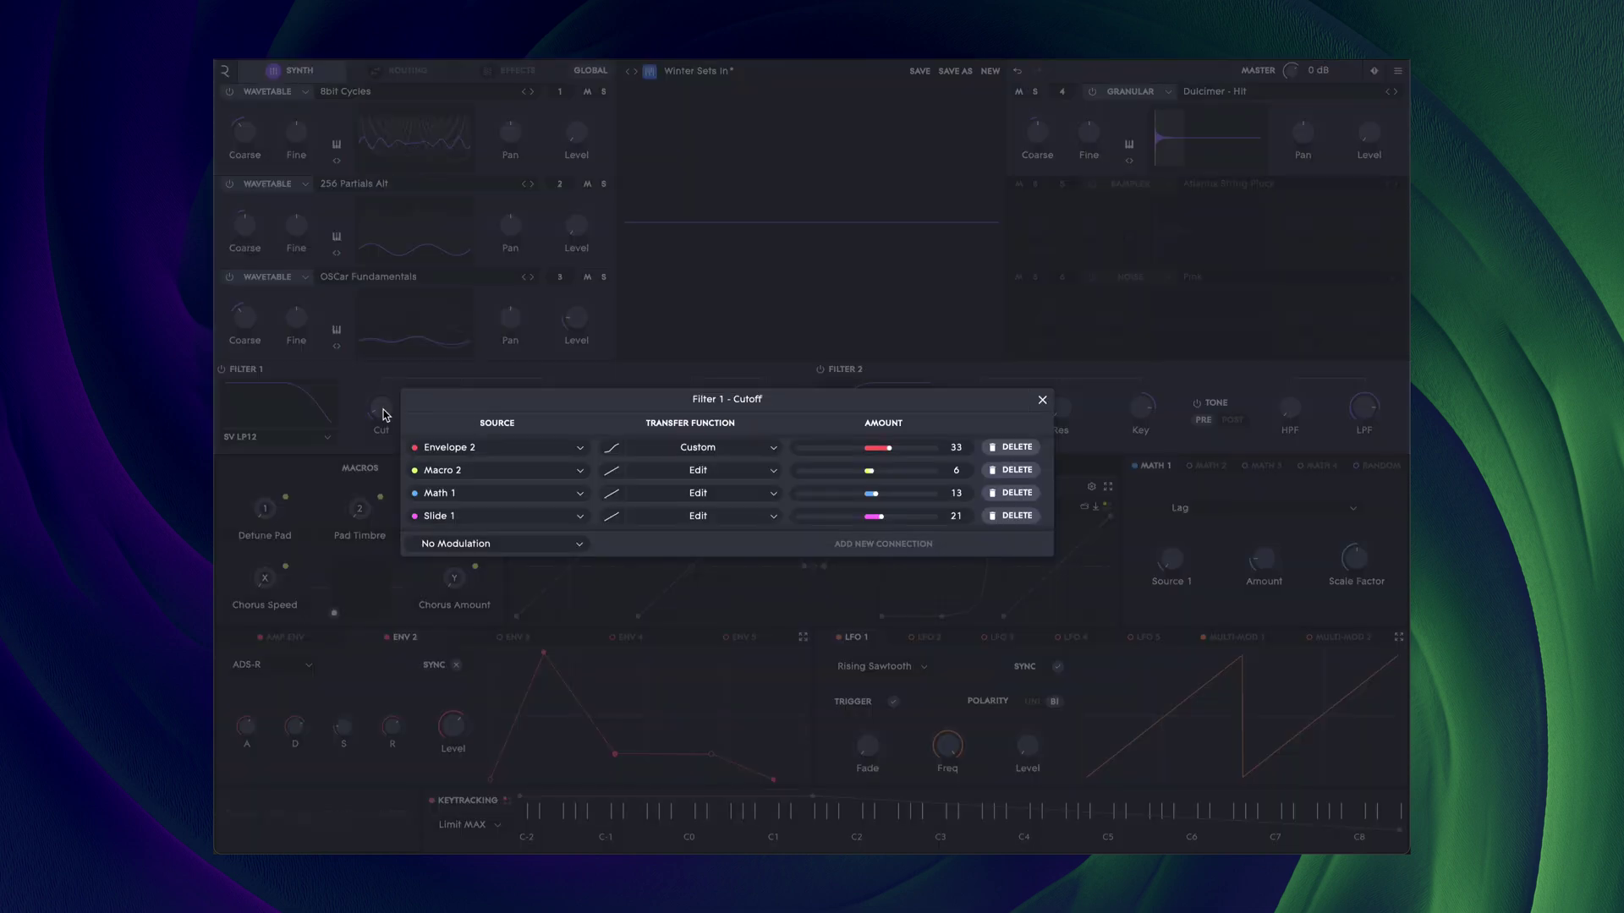
pyautogui.click(580, 448)
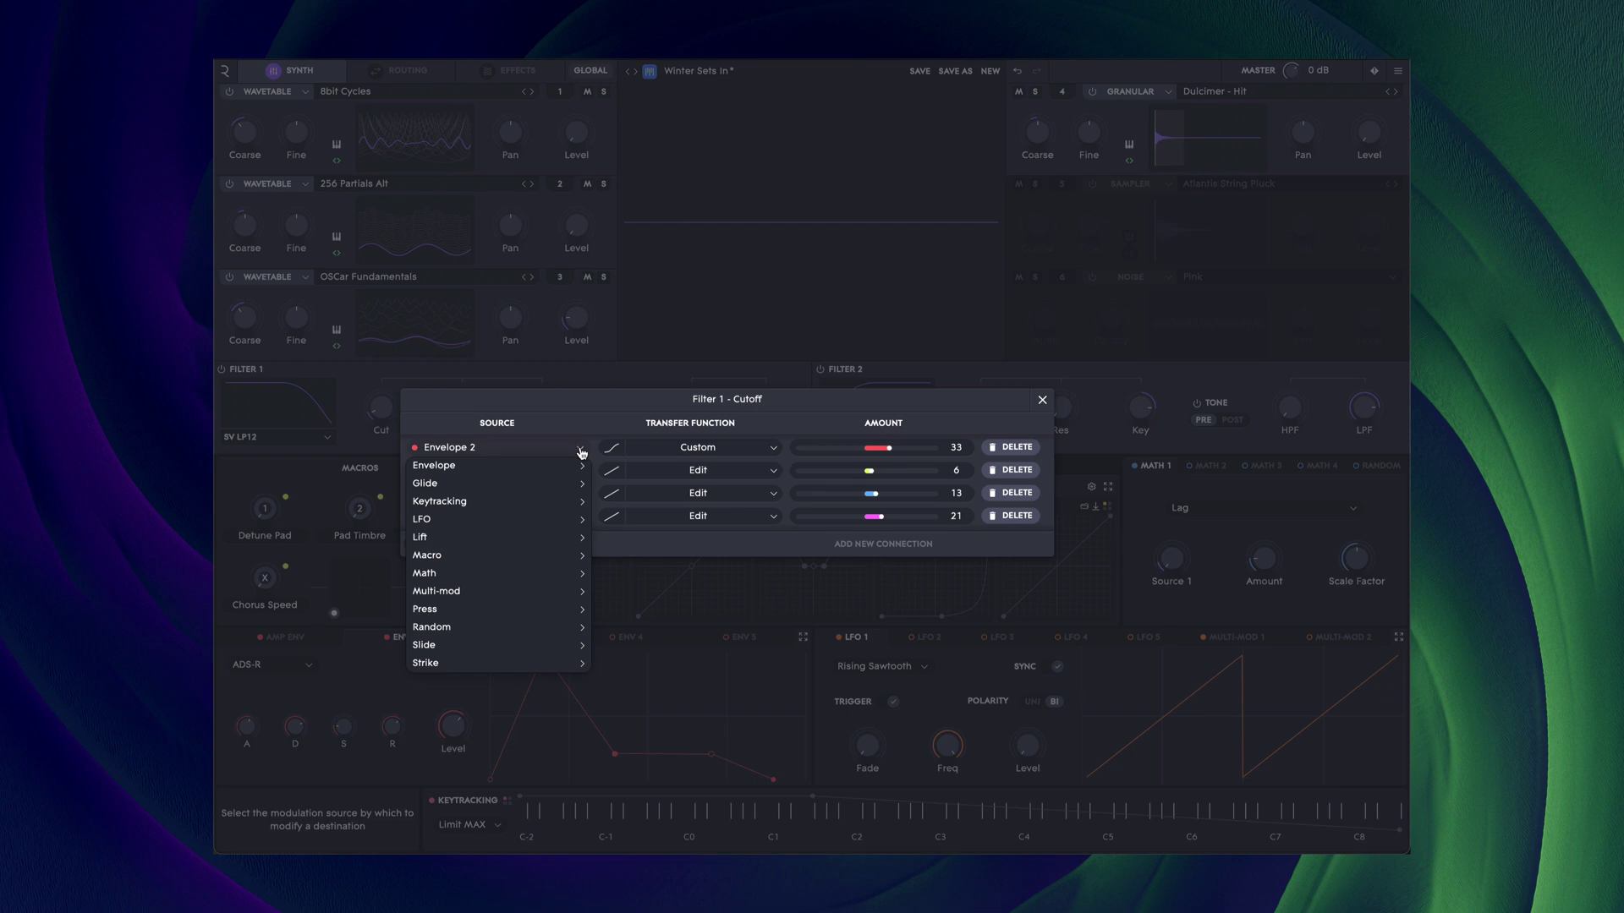
pyautogui.moveTo(575, 465)
pyautogui.click(582, 433)
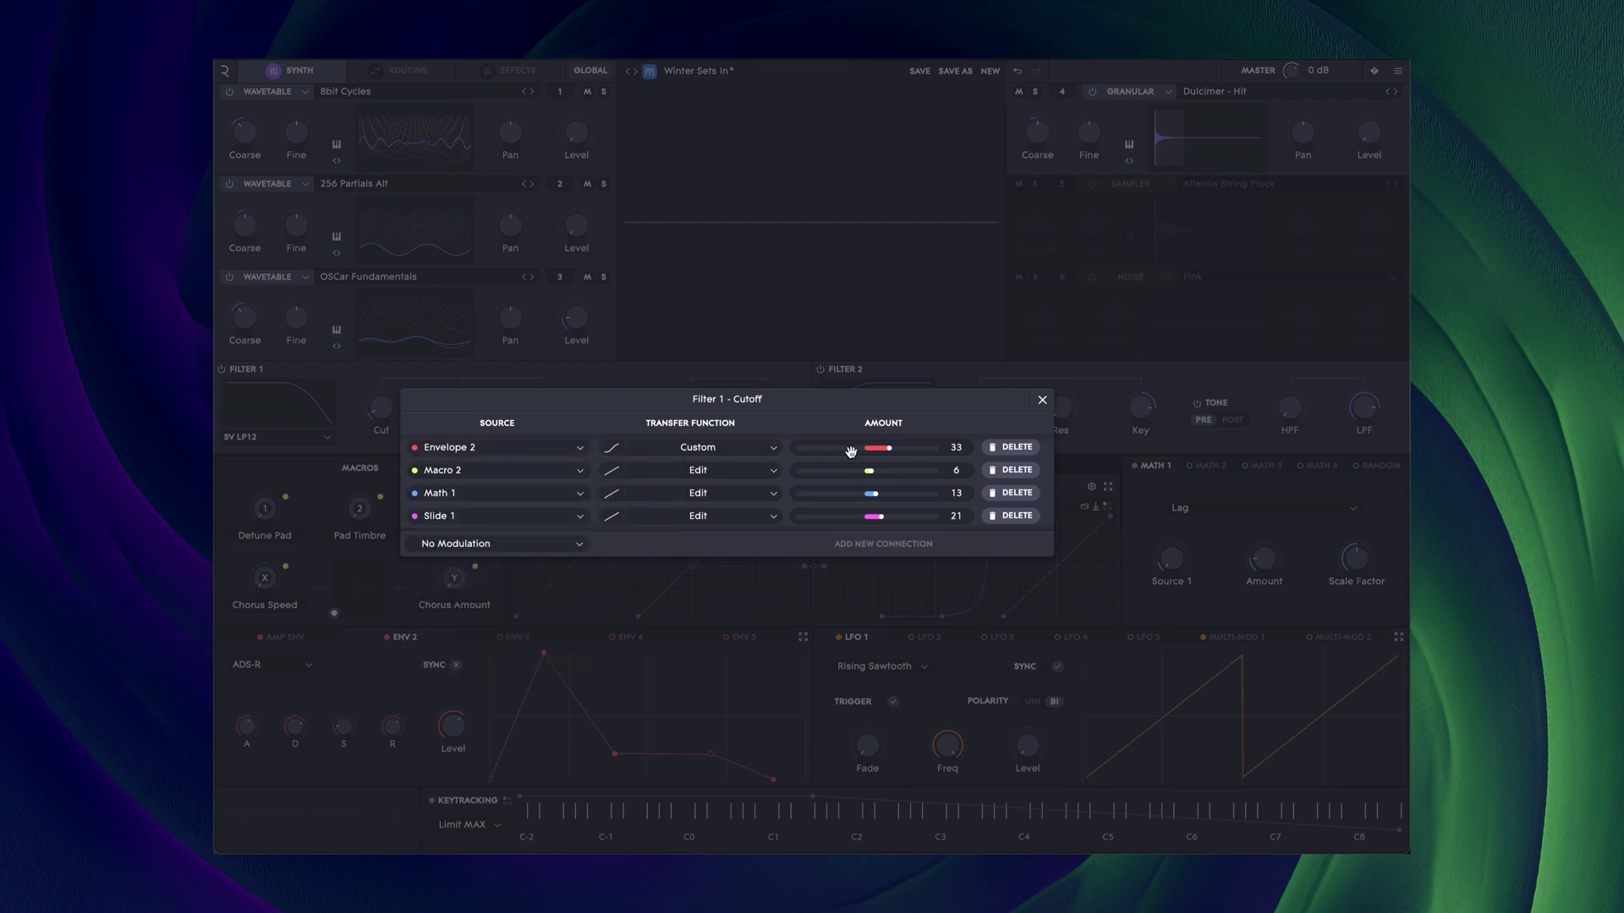
pyautogui.moveTo(889, 449); pyautogui.dragTo(893, 449)
# Browse sources for a new cutoff connection without adding one, and preview Envelope 2's Custom curve
pyautogui.click(580, 545)
pyautogui.click(583, 550)
pyautogui.click(711, 448)
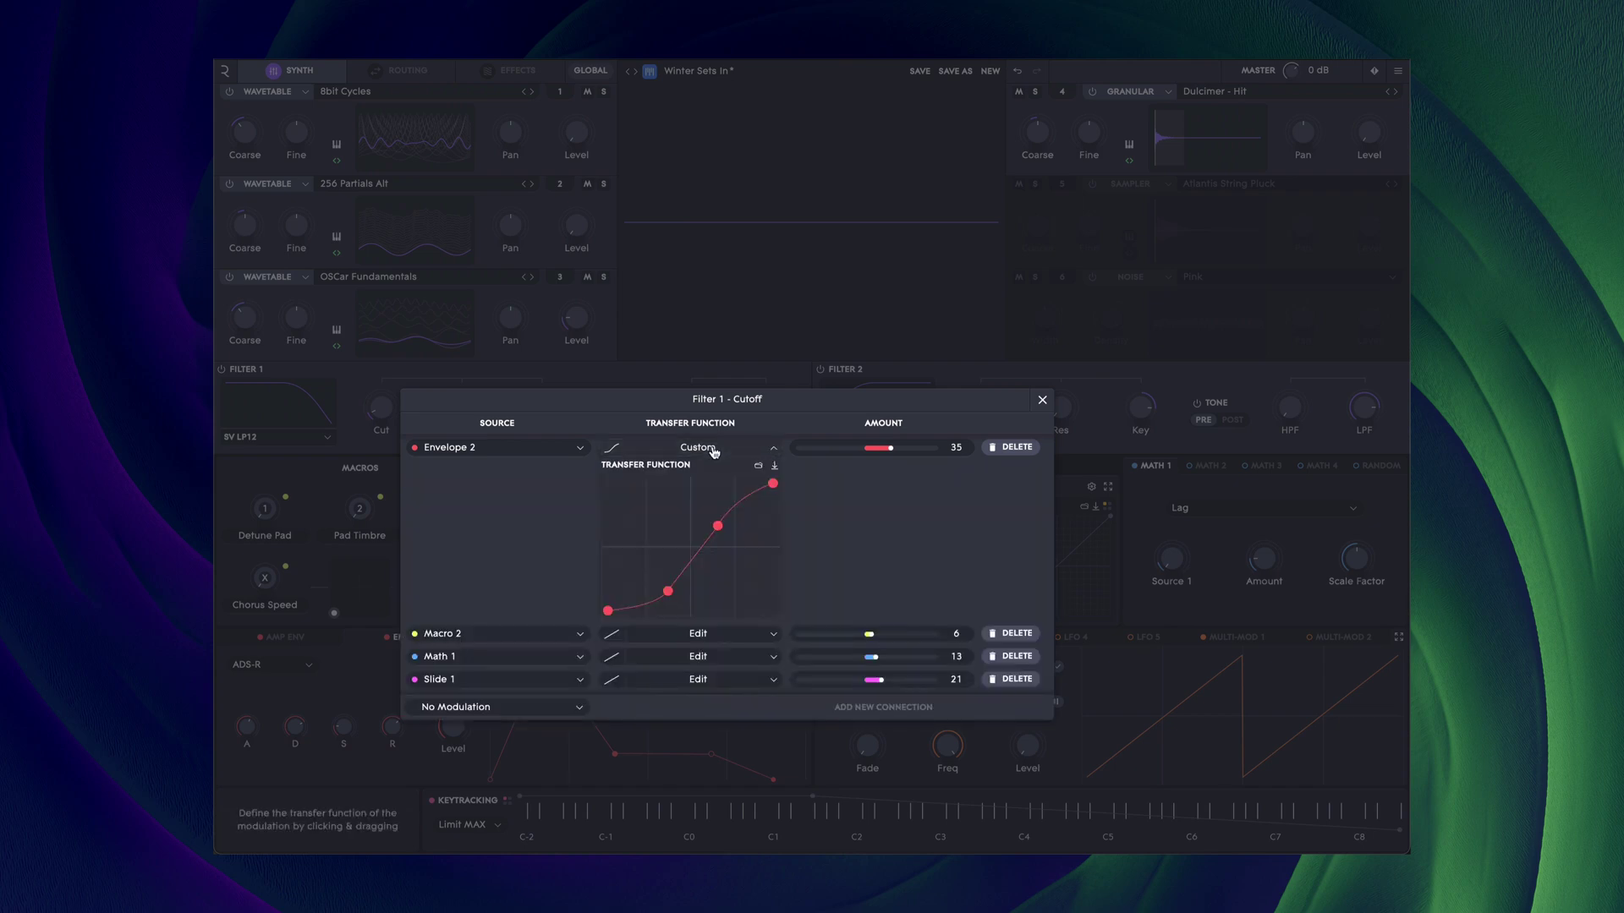
pyautogui.click(713, 450)
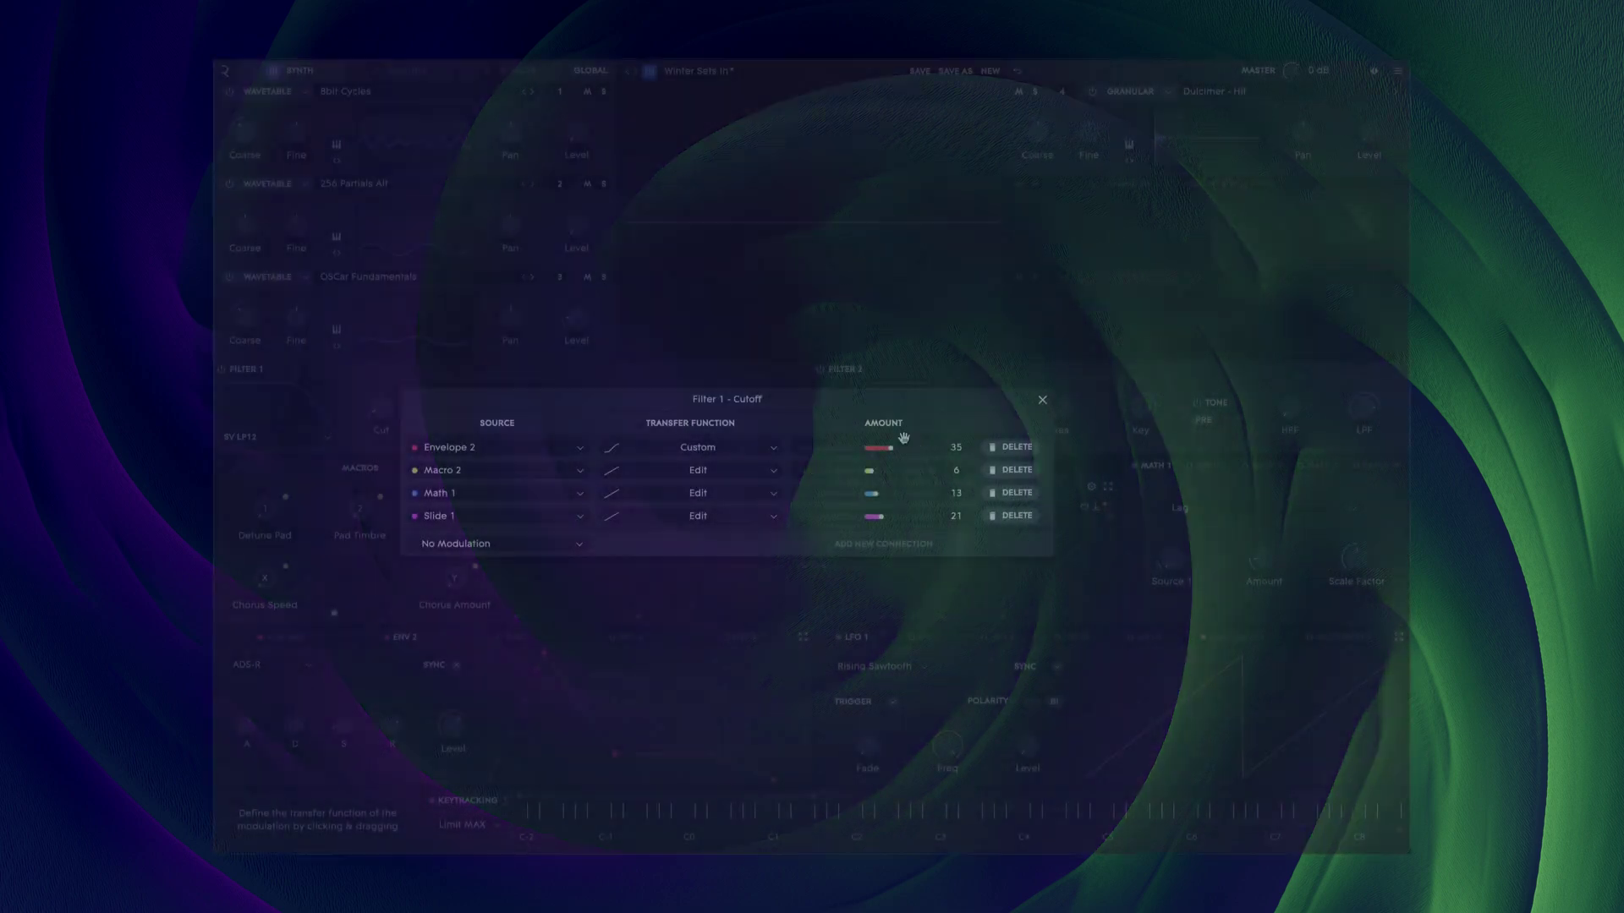
# Show the Mod Matrix sorted by destination then source, and preview Envelope 2's Custom curve
pyautogui.click(1047, 402)
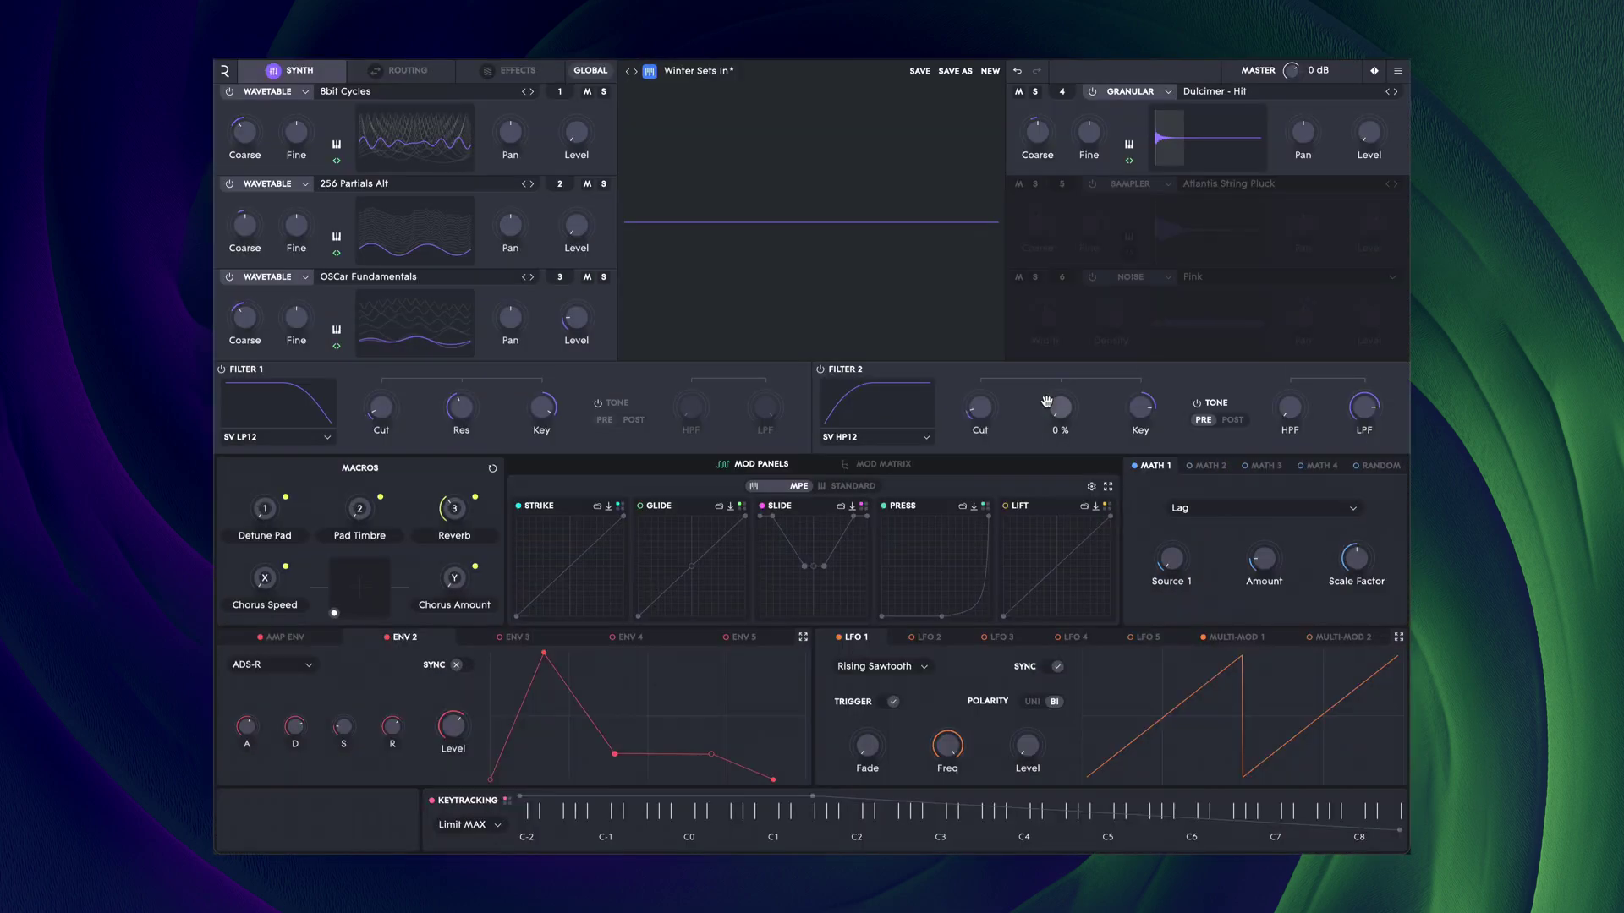
pyautogui.click(881, 466)
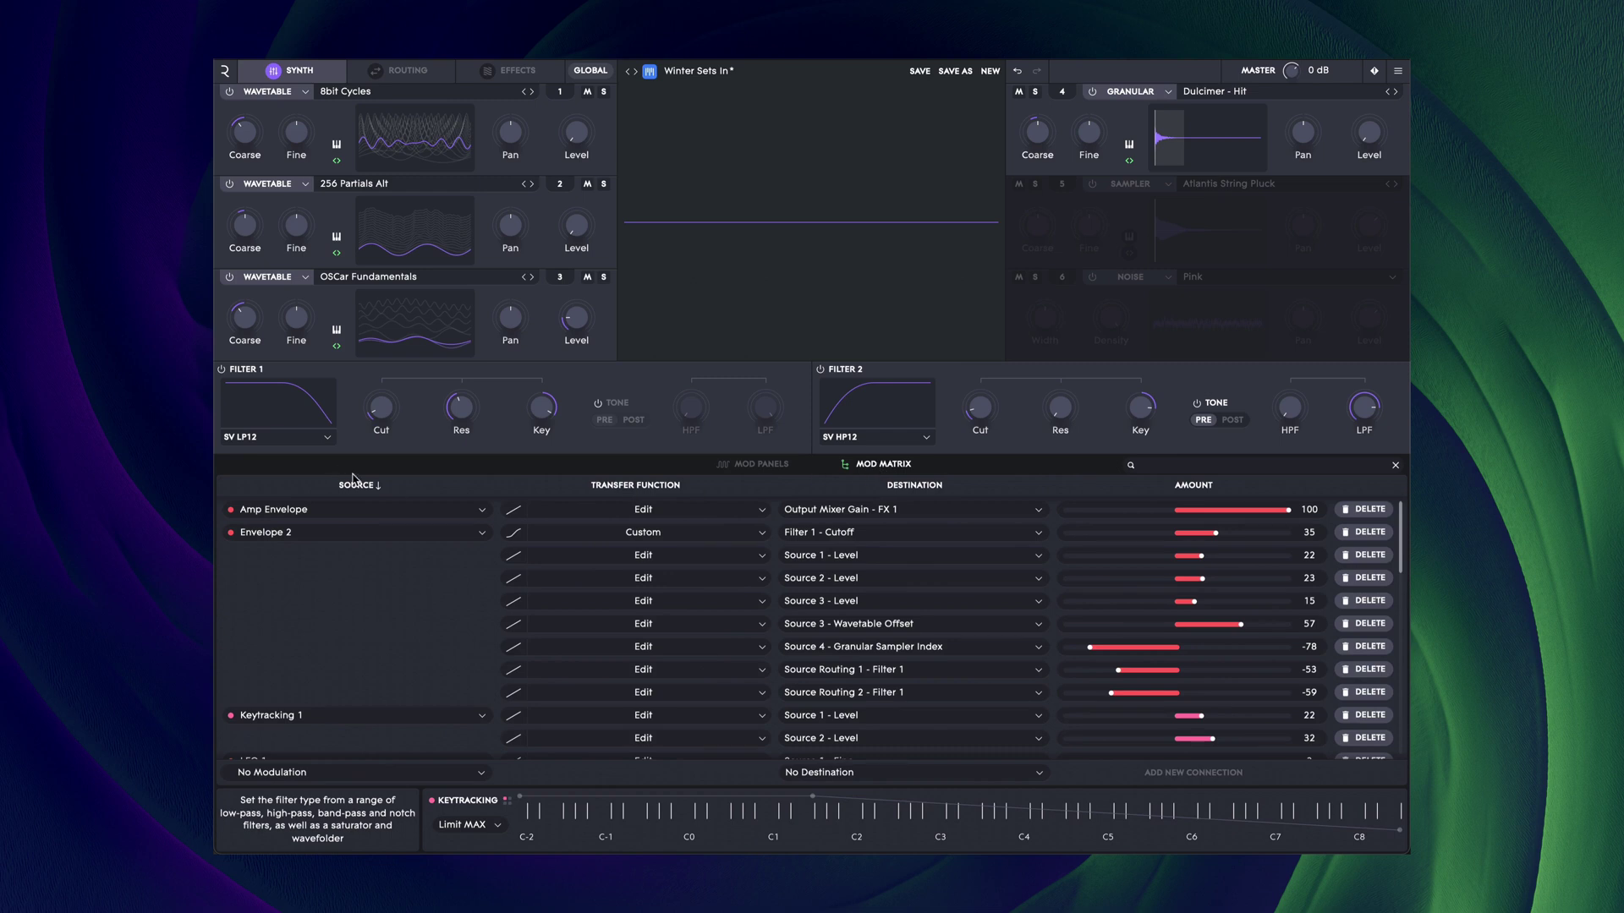
pyautogui.click(921, 489)
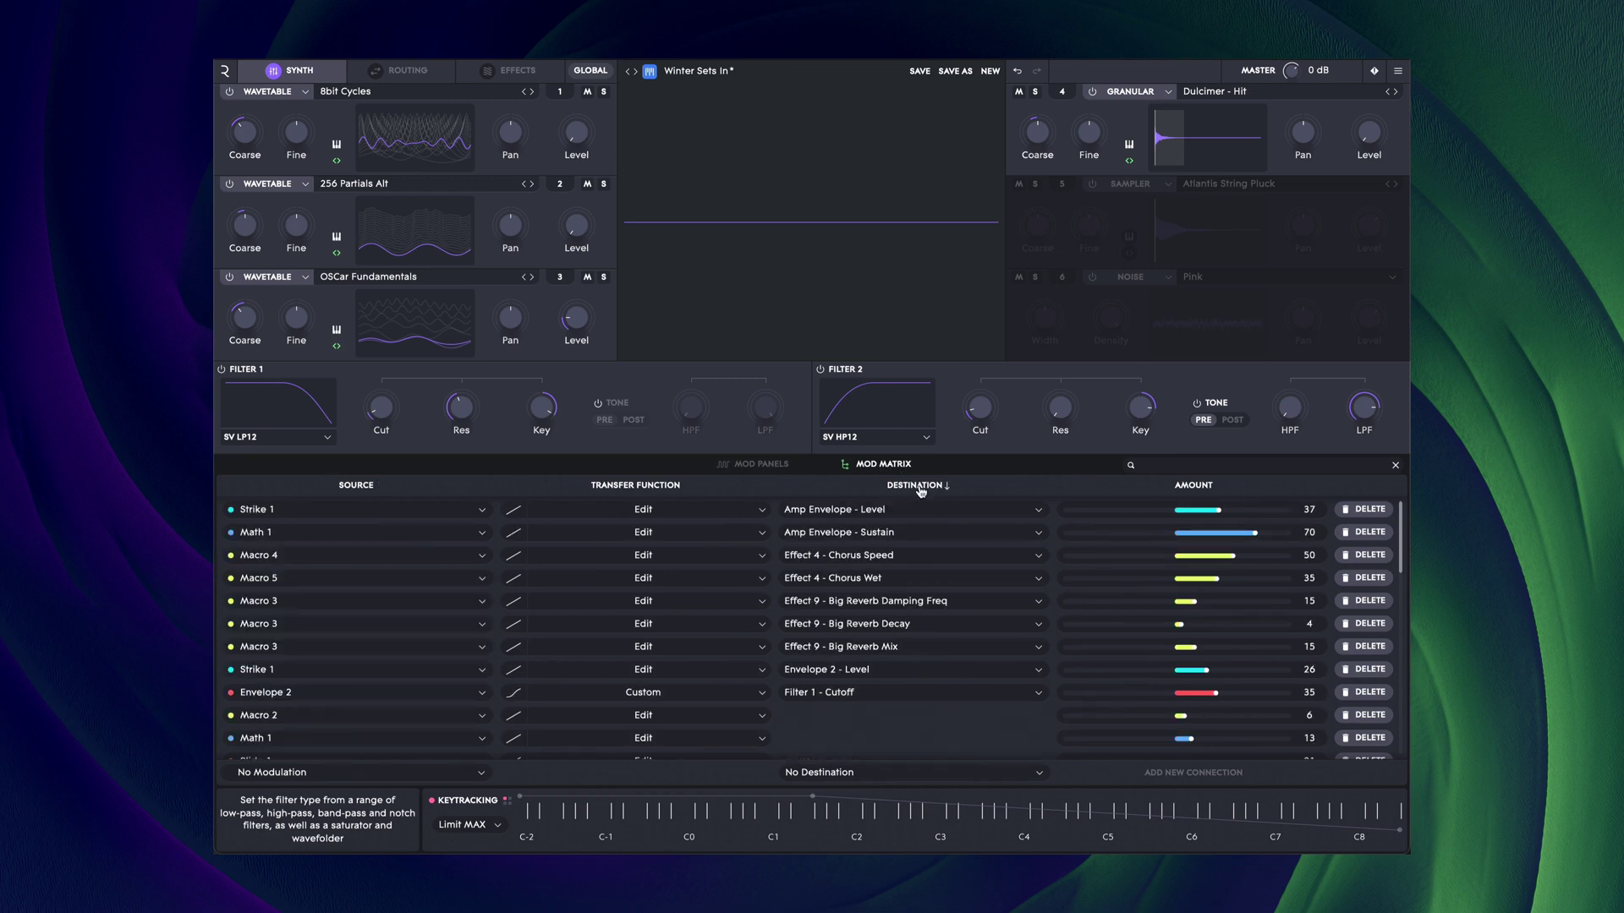
pyautogui.click(362, 485)
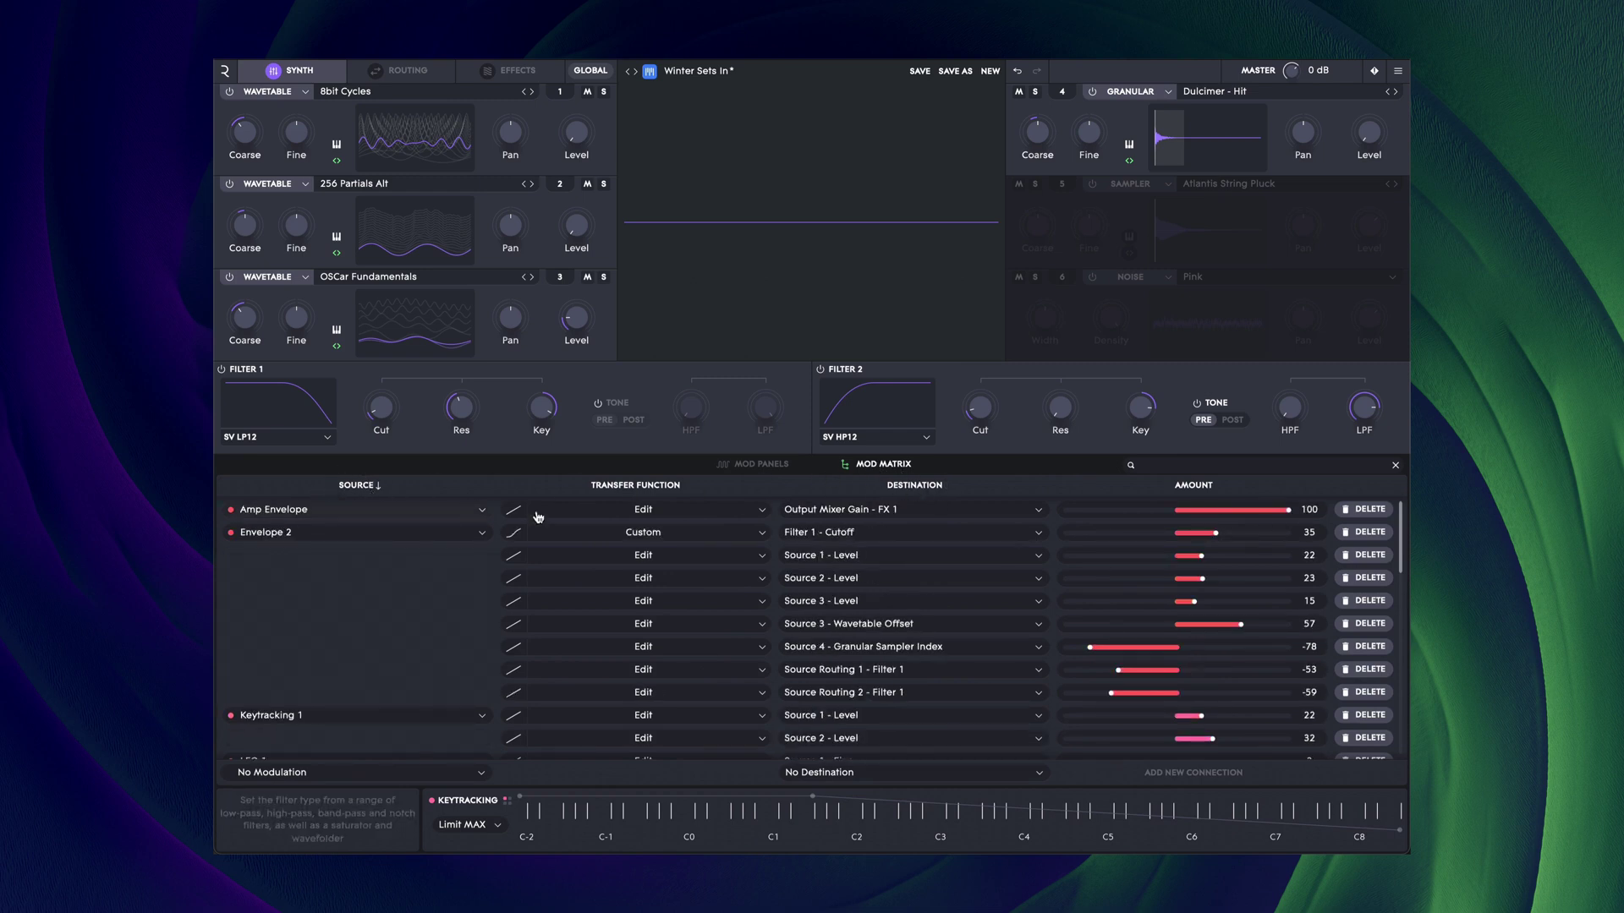
pyautogui.click(682, 534)
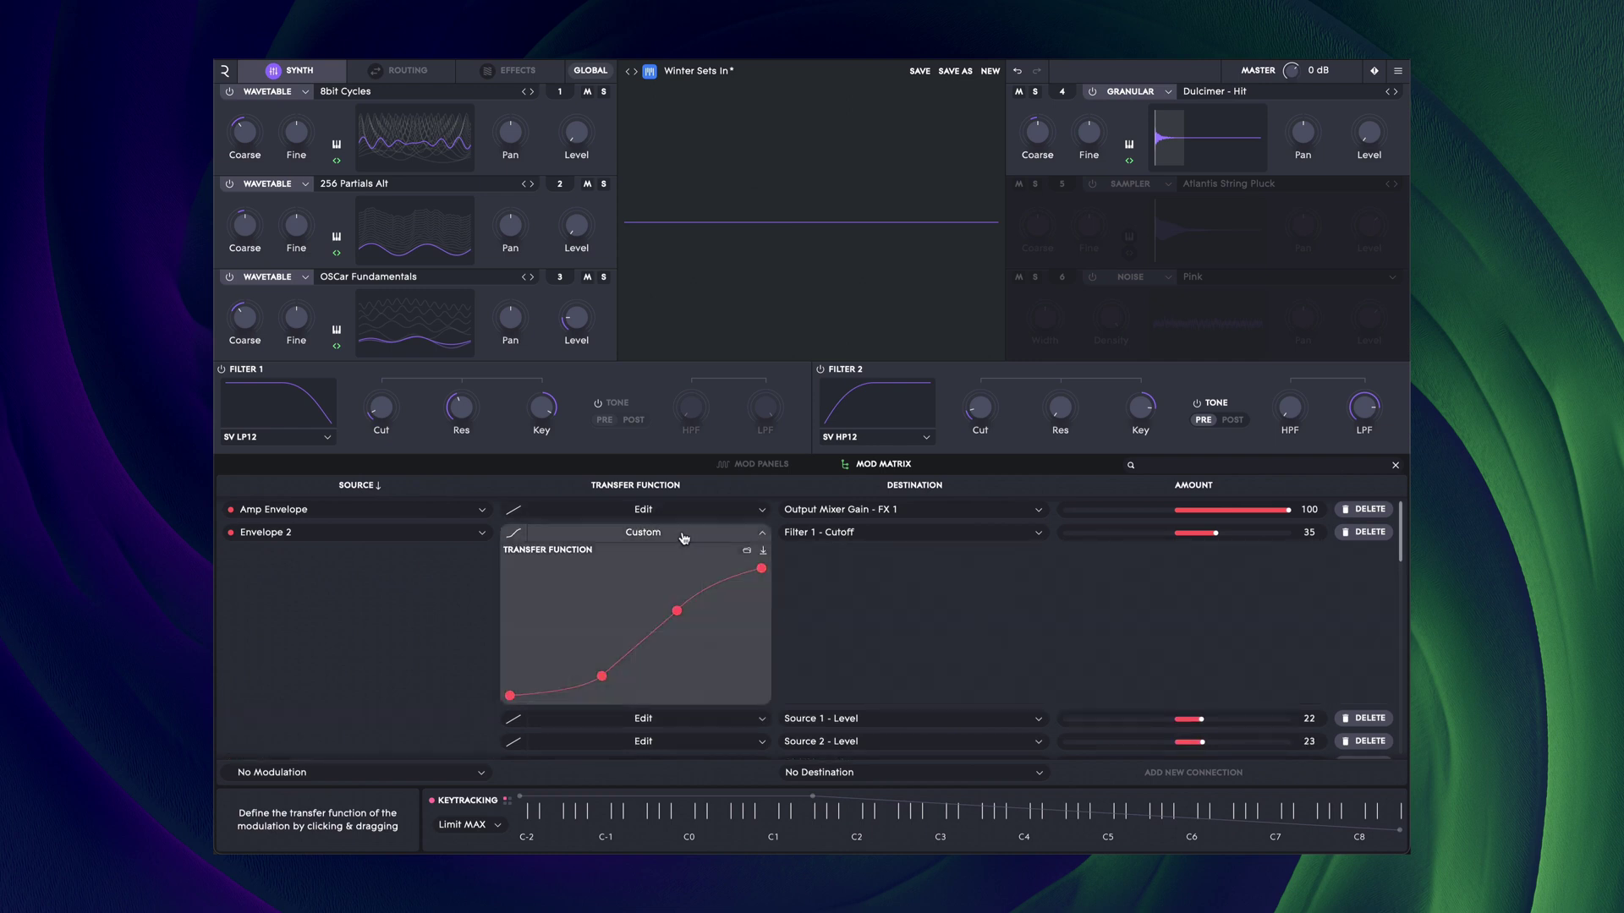
pyautogui.click(683, 535)
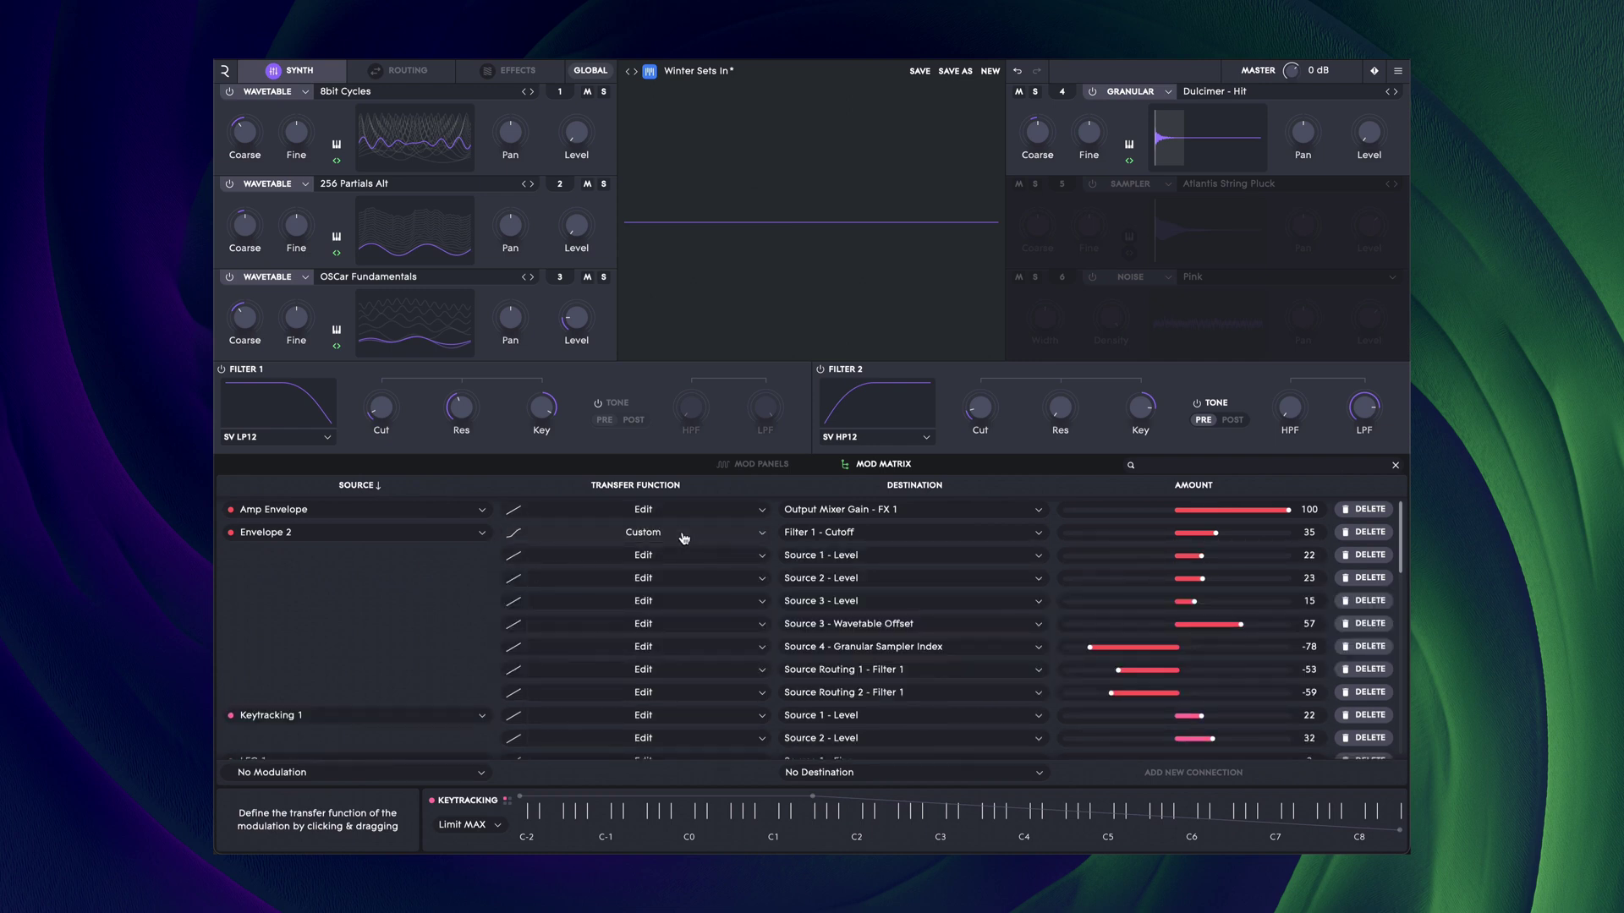
pyautogui.click(1165, 467)
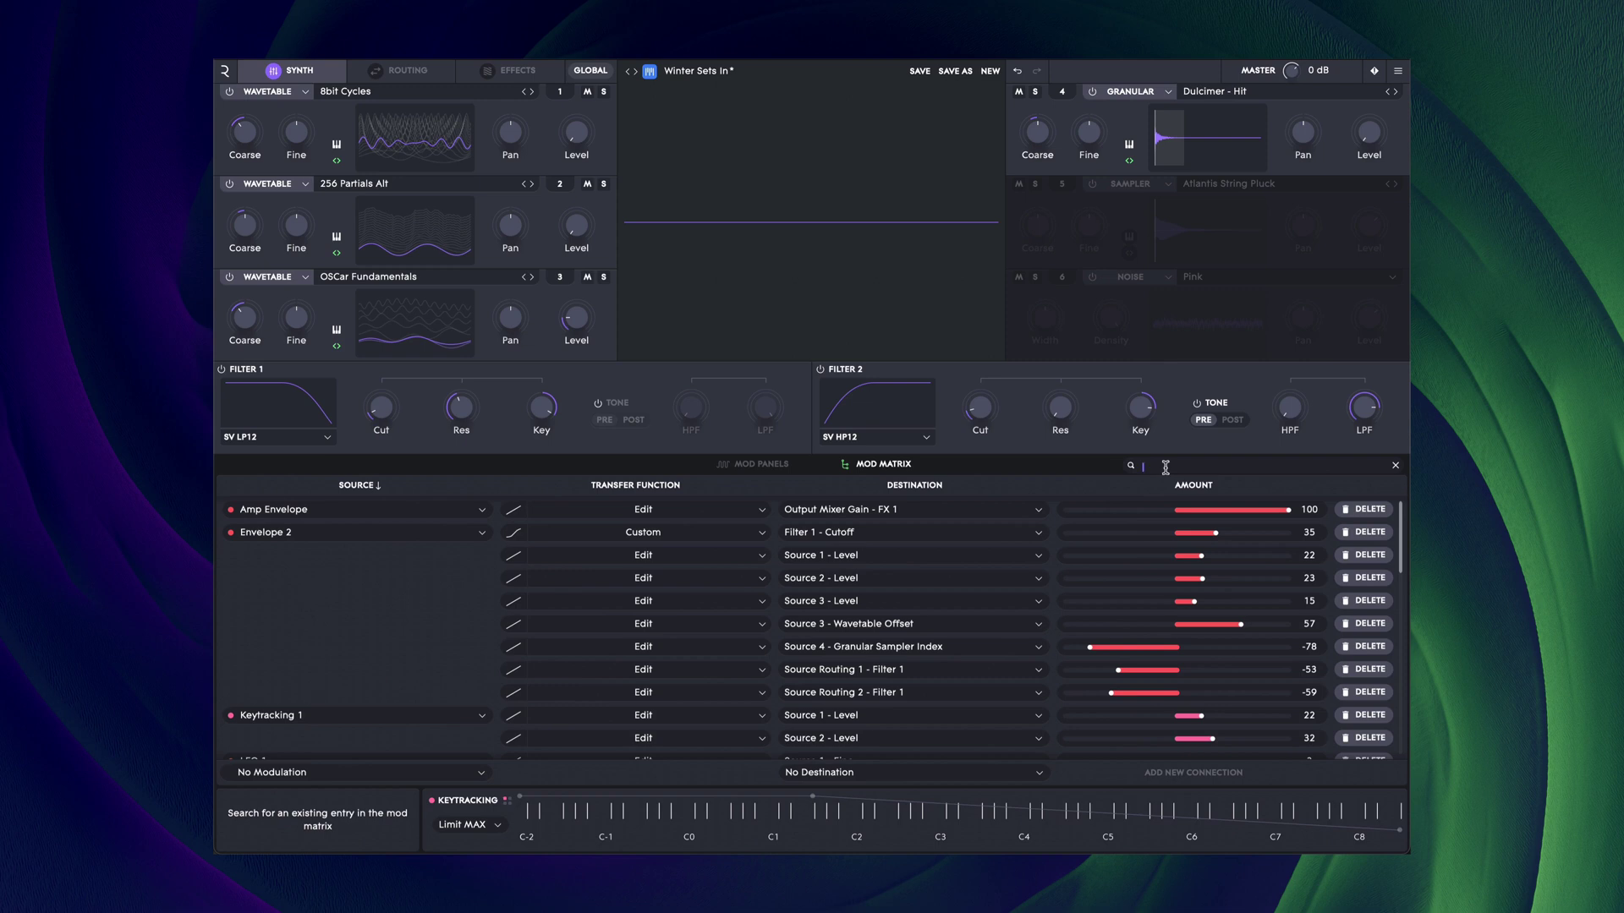
pyautogui.write('LFO')
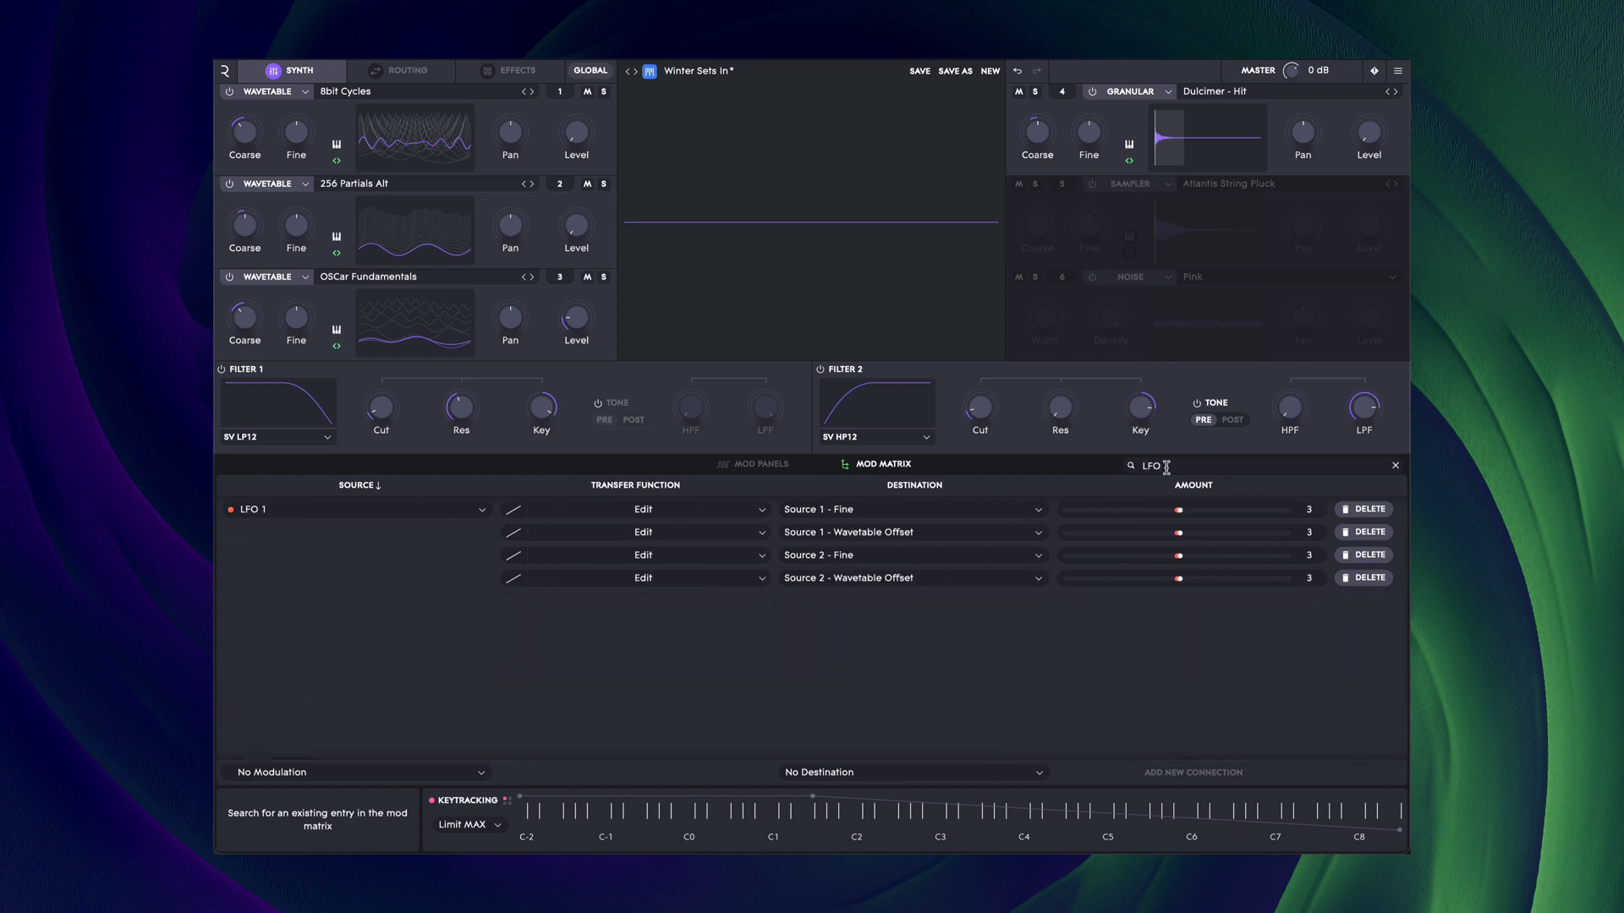
pyautogui.click(1395, 465)
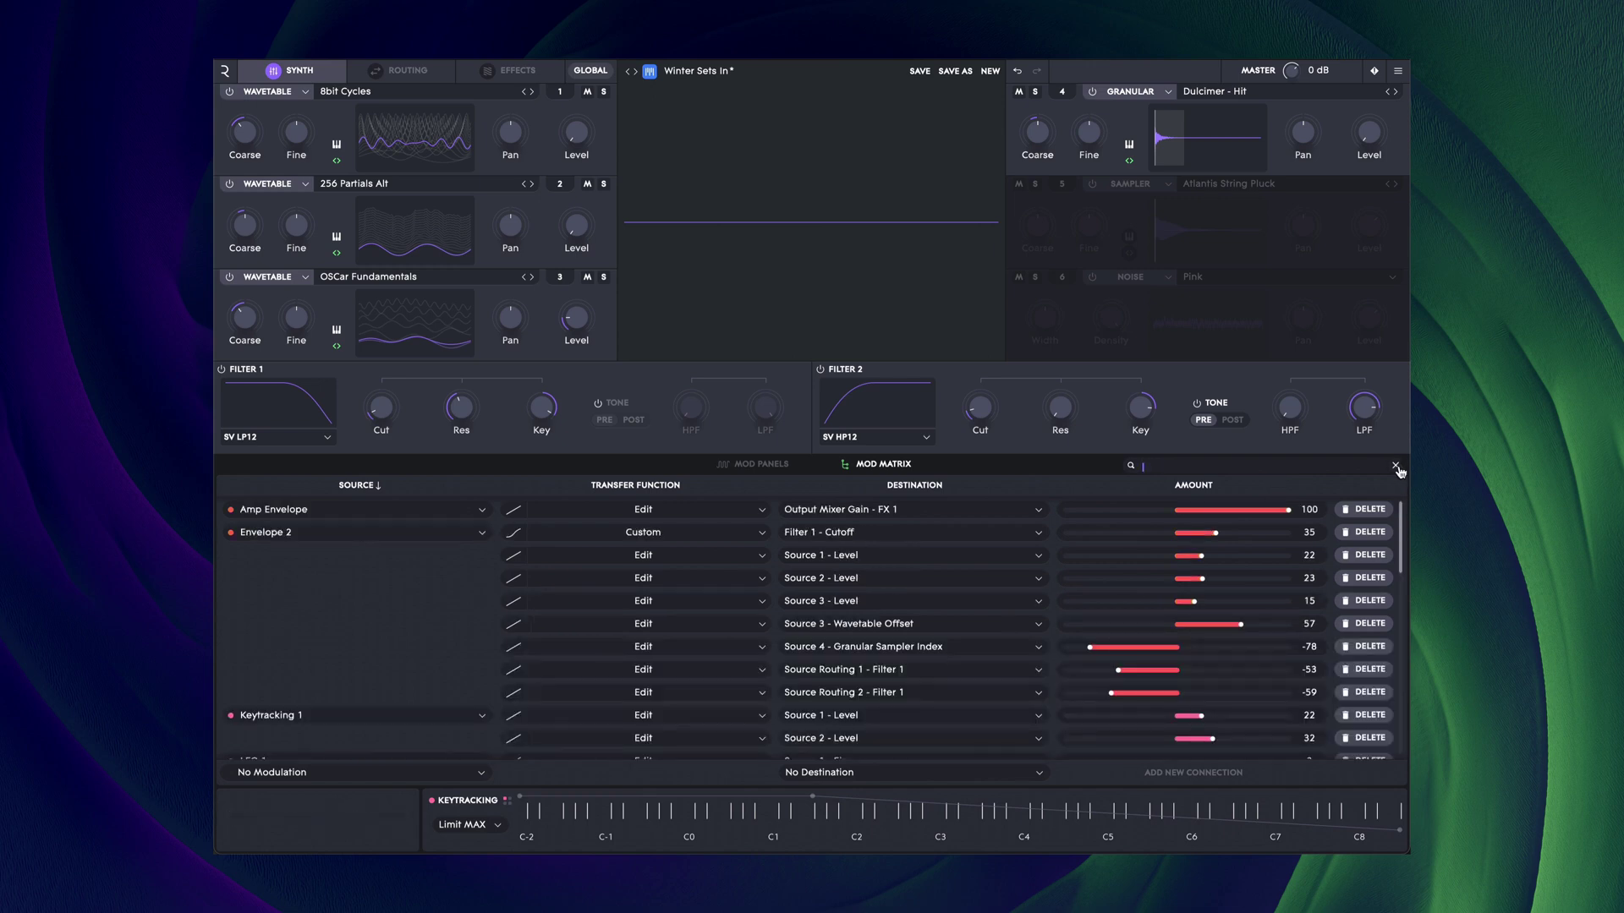